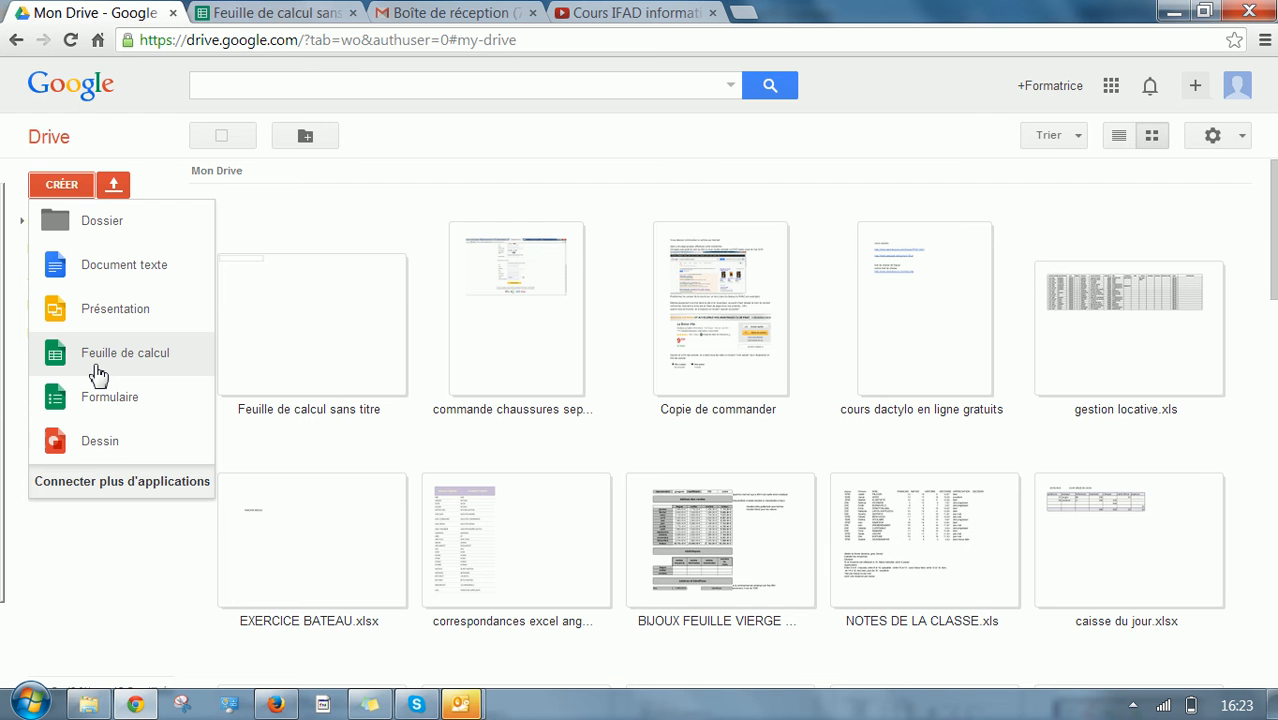
Switch to the untitled Google Sheets spreadsheet and rename it "exercice caisse esthétique"
left_click(305, 12)
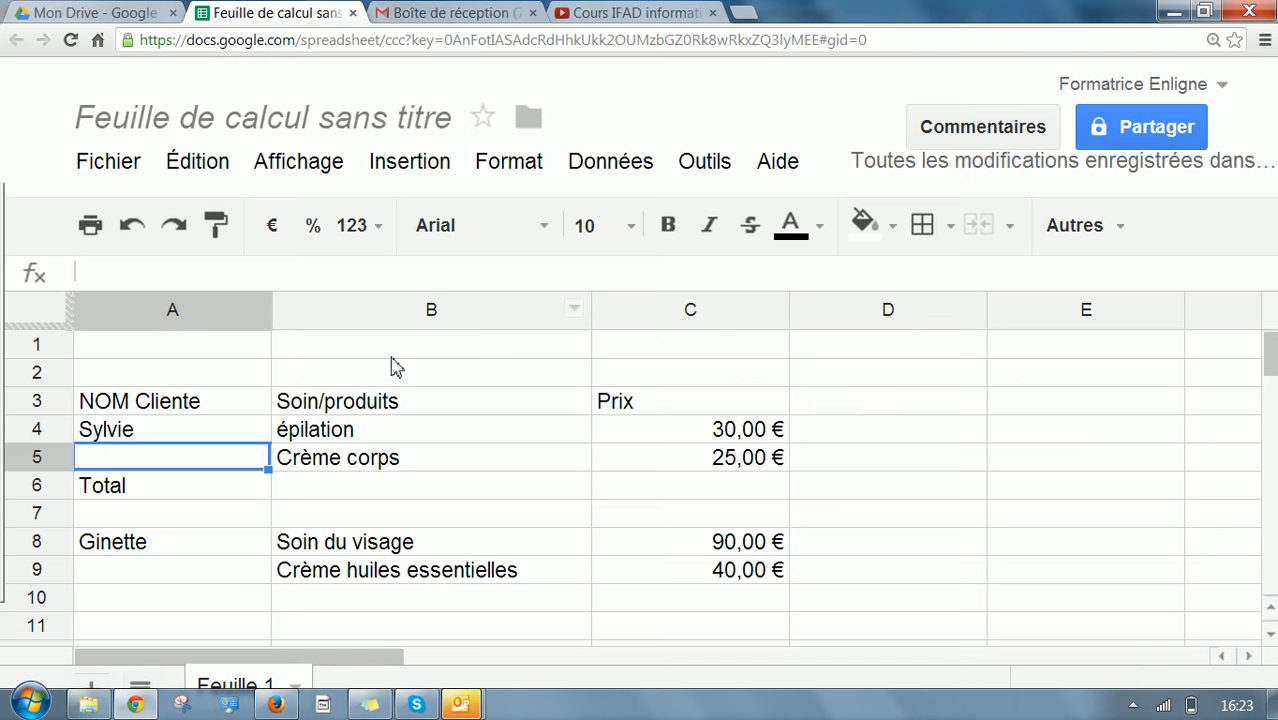
left_click(288, 122)
type("exercice caisse esthétique")
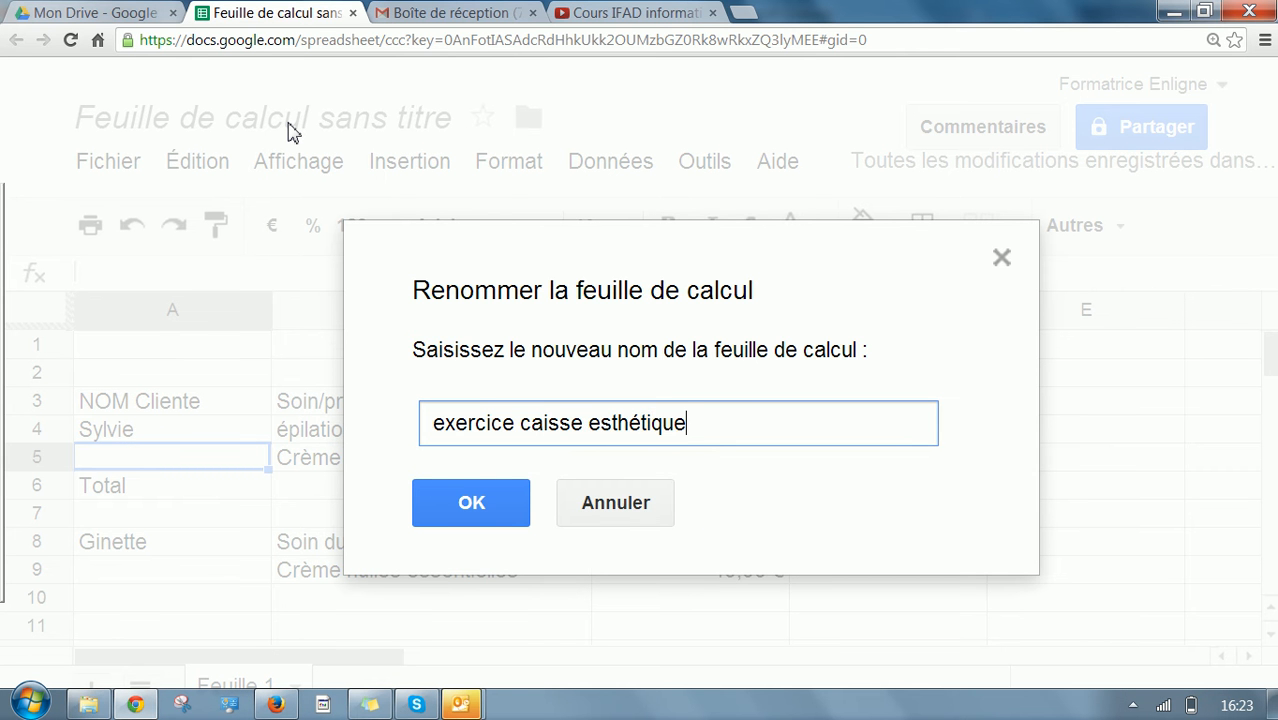
left_click(467, 503)
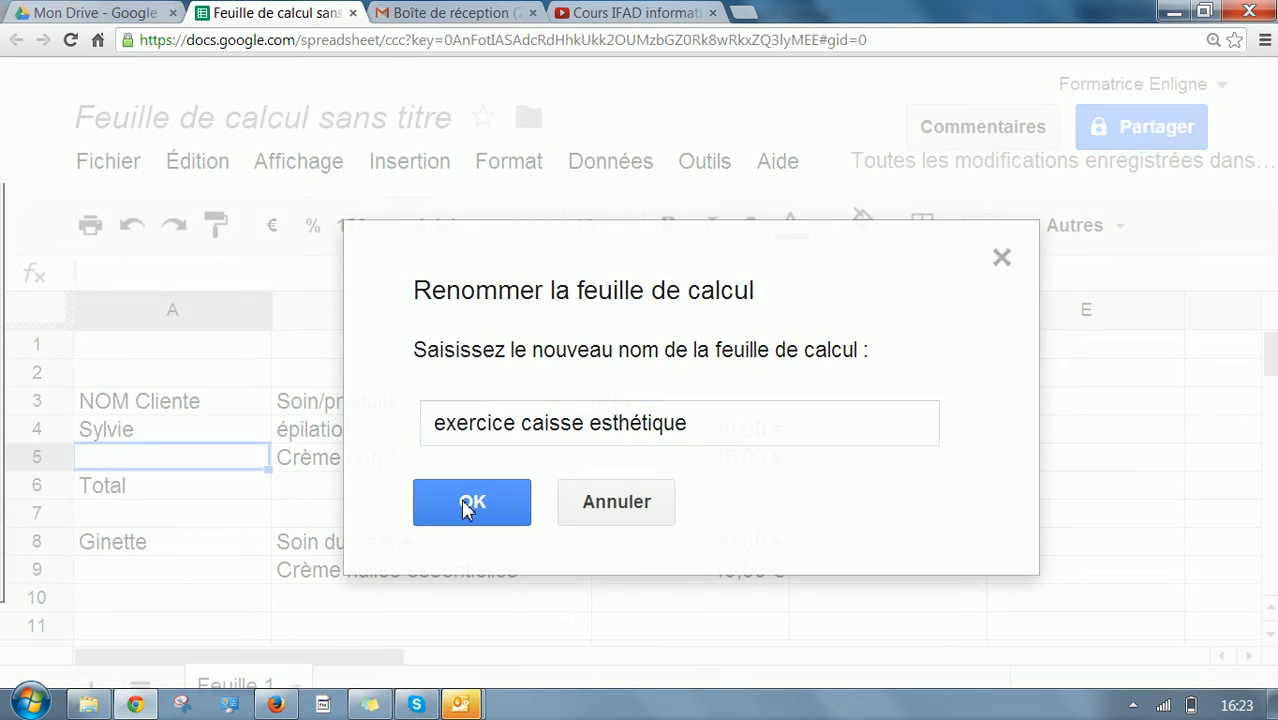
Make the header row A3:C3 bold and set its font size to 11
left_click(192, 410)
left_click_drag(190, 405, 693, 408)
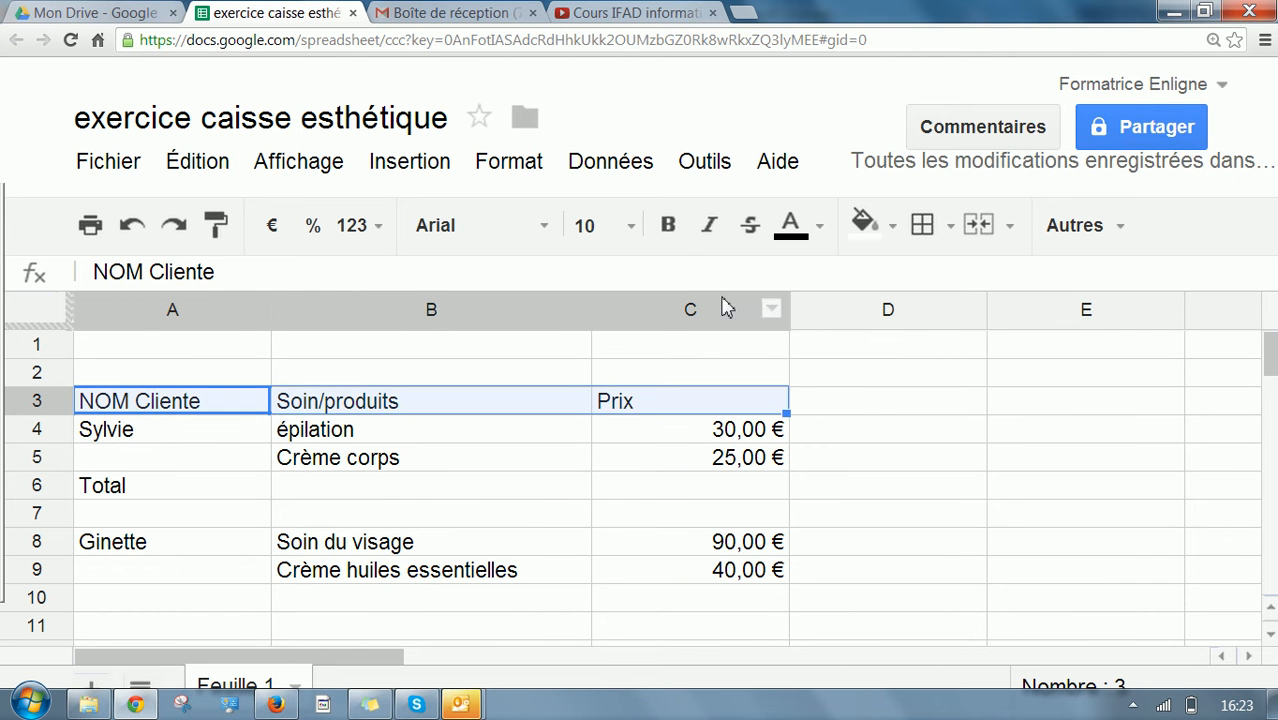
left_click(668, 225)
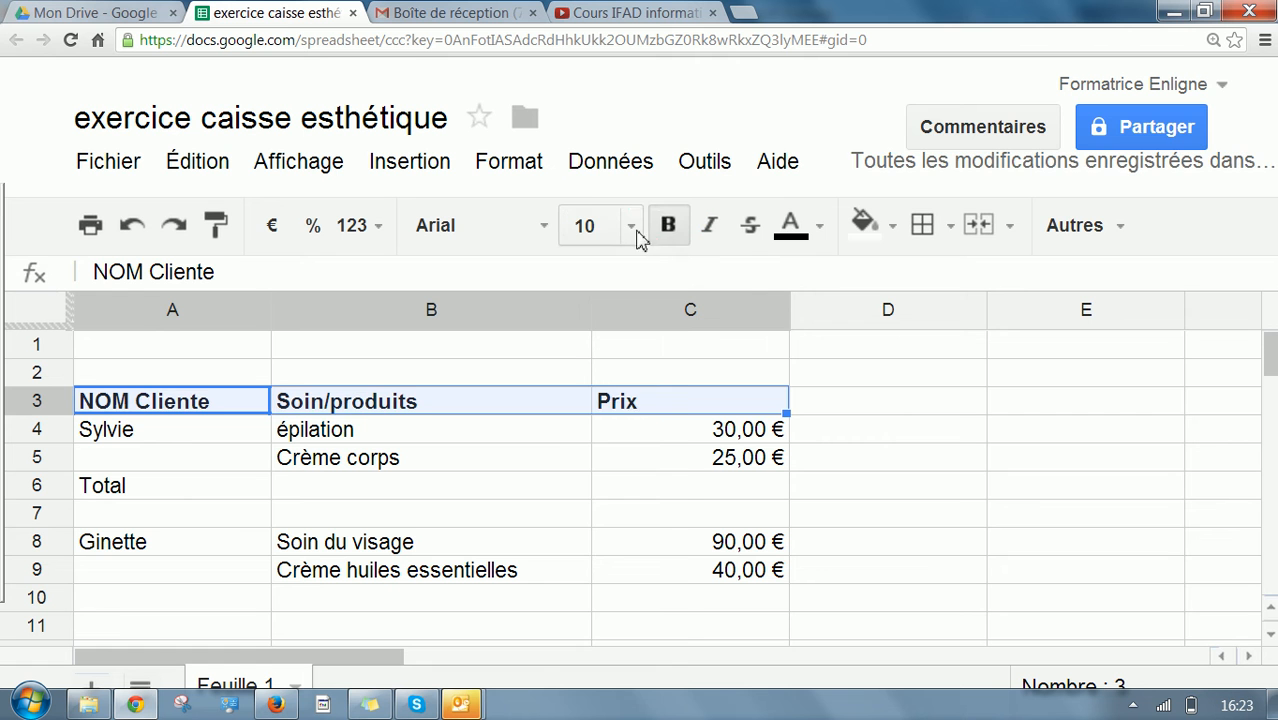
left_click(633, 227)
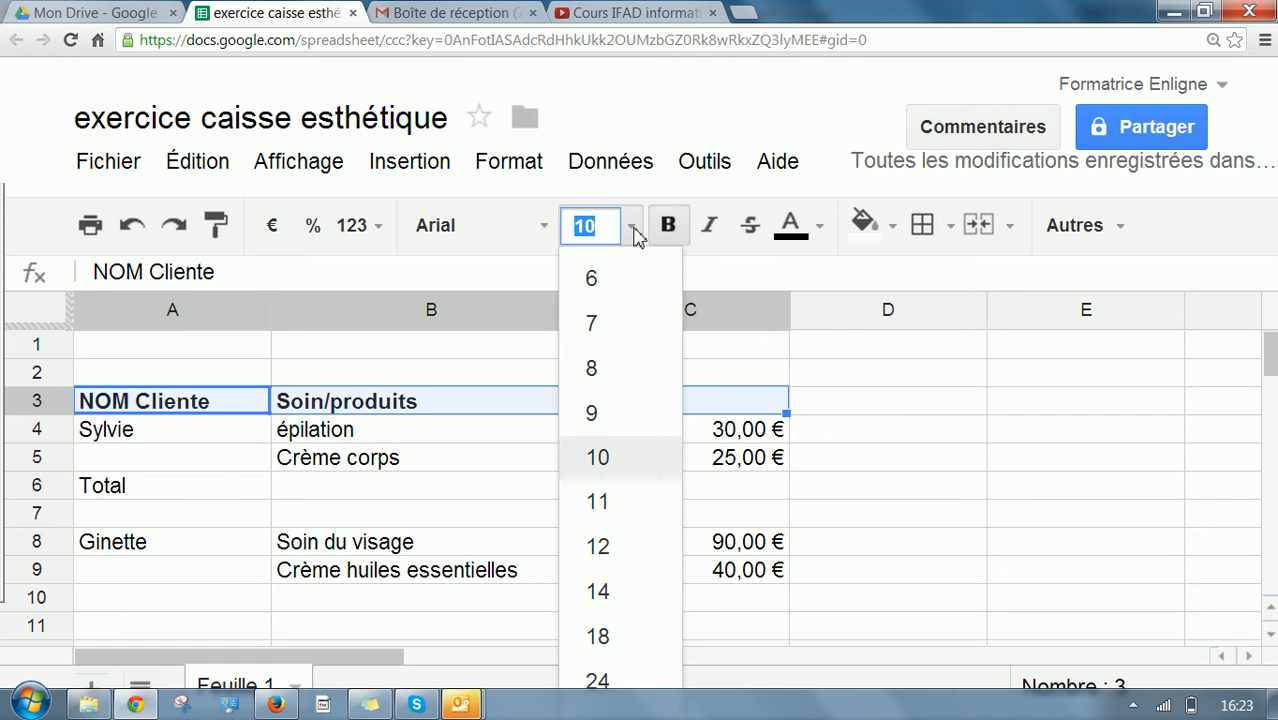
left_click(615, 512)
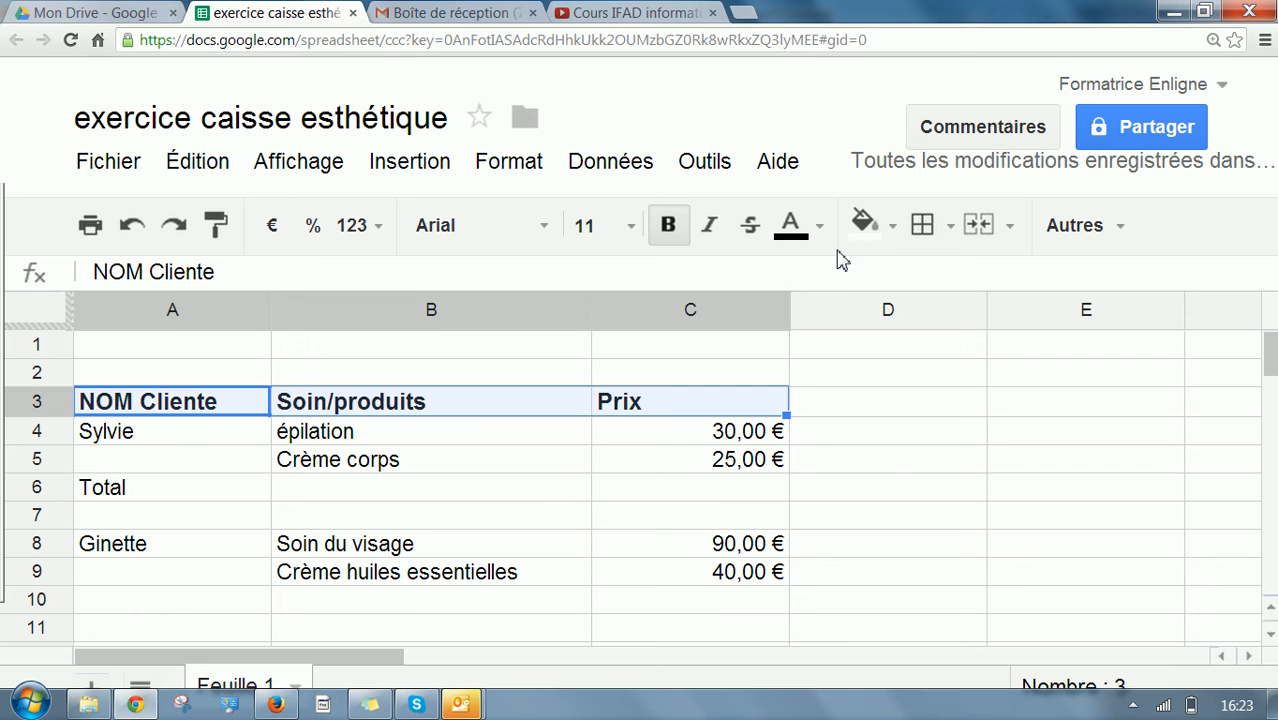
left_click(541, 234)
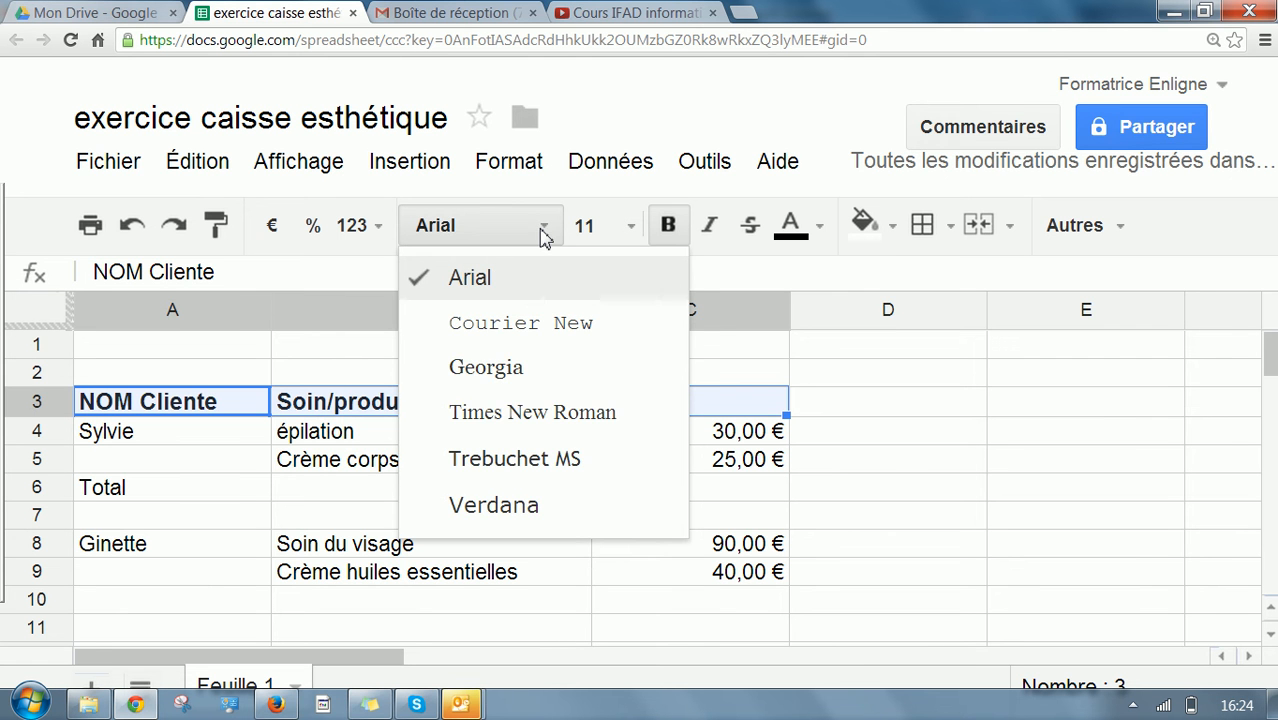
left_click(542, 230)
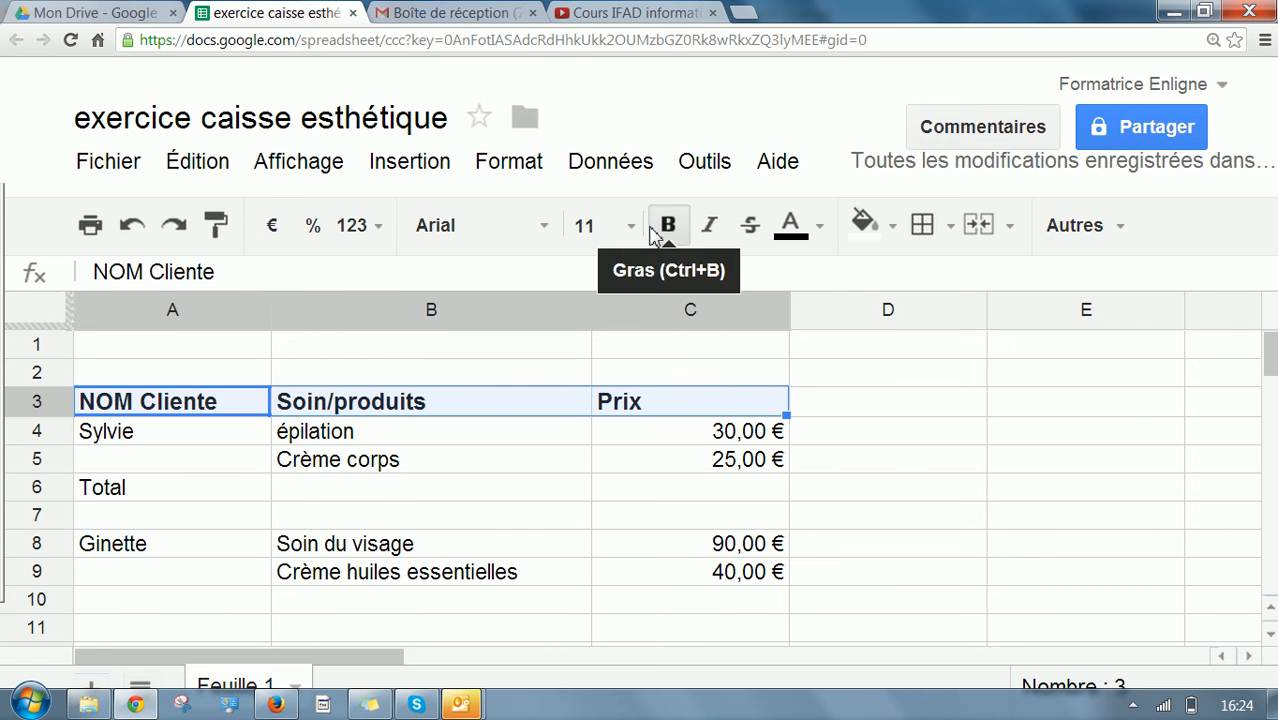
Give the header row A3:C3 dark indigo text and a pale yellow fill
left_click(820, 230)
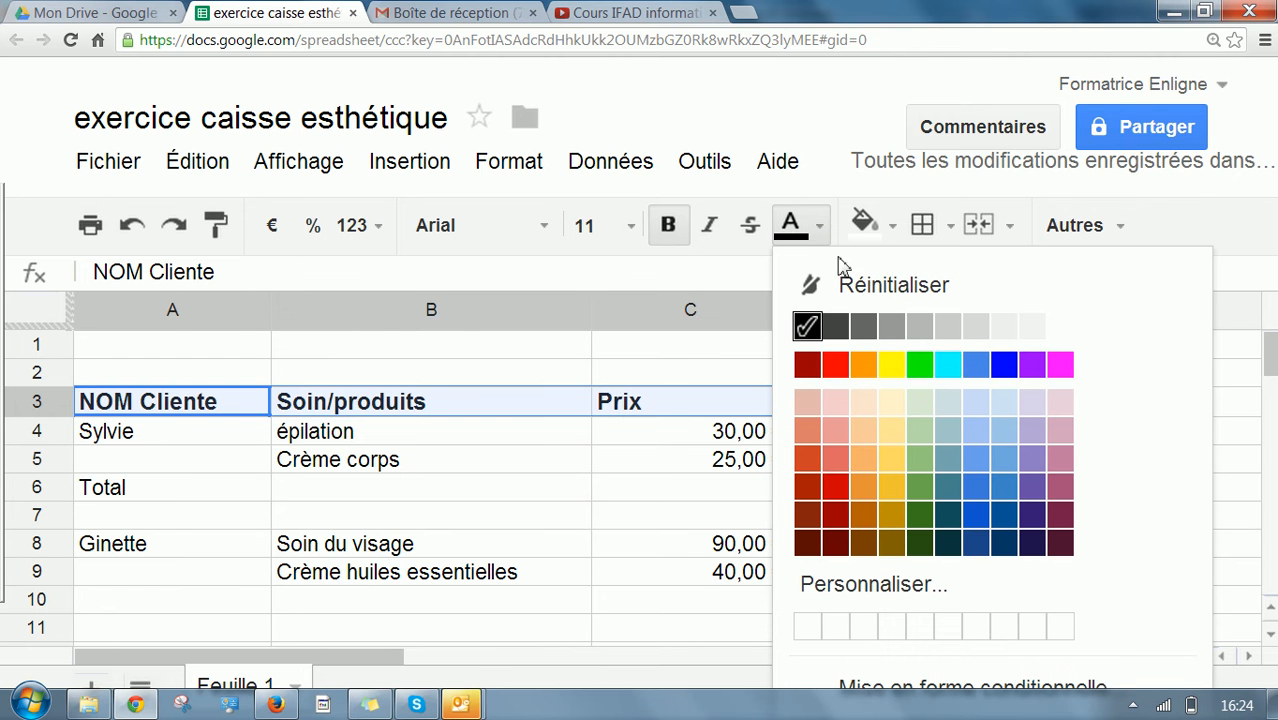
left_click(1030, 516)
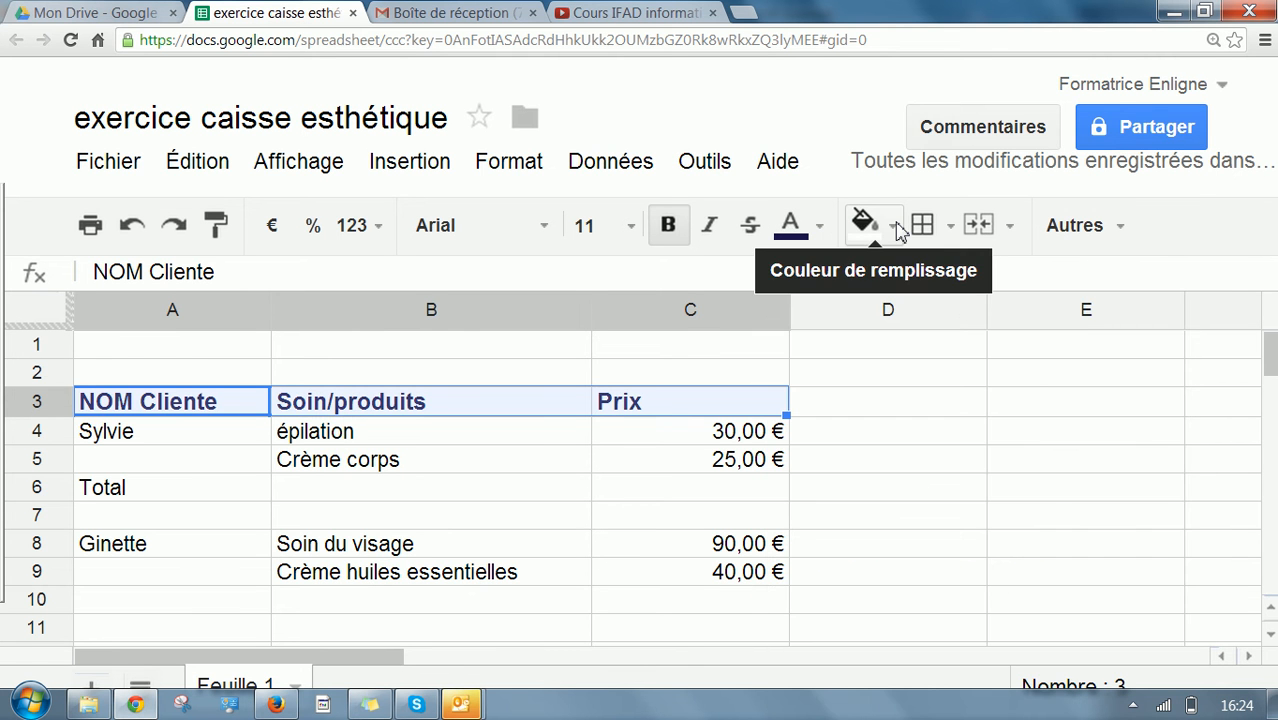
left_click(895, 226)
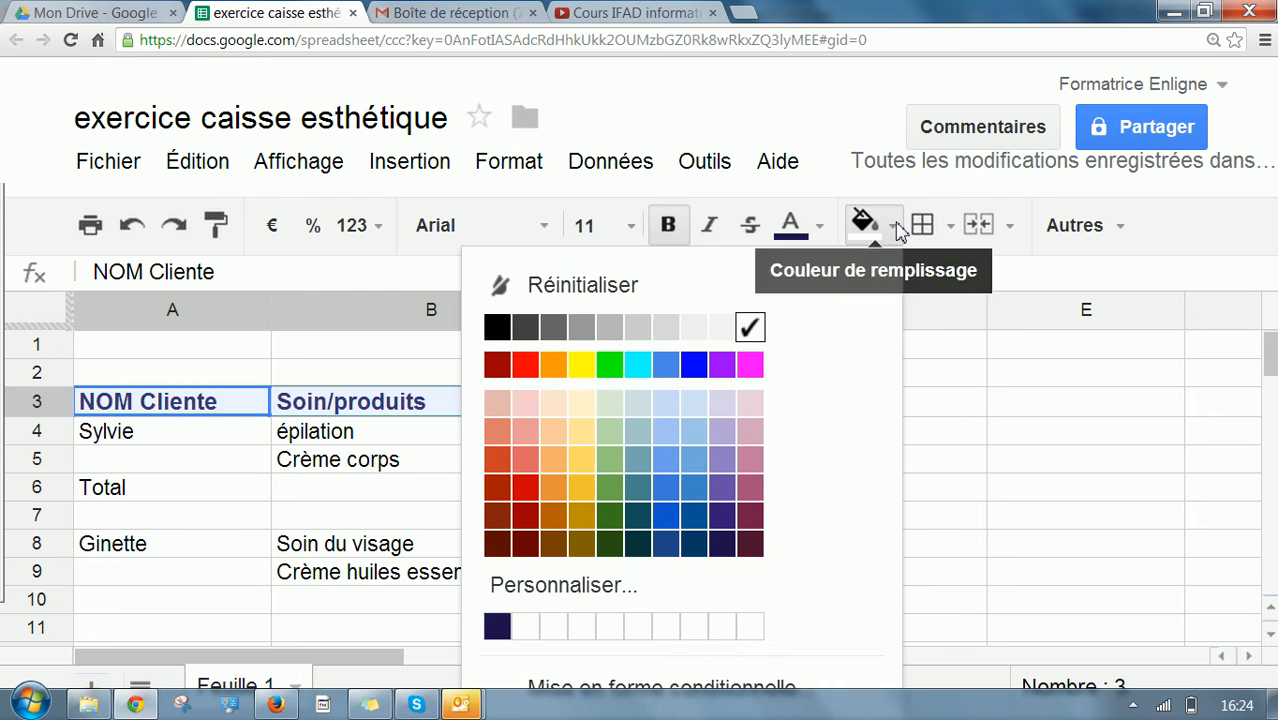
left_click(580, 404)
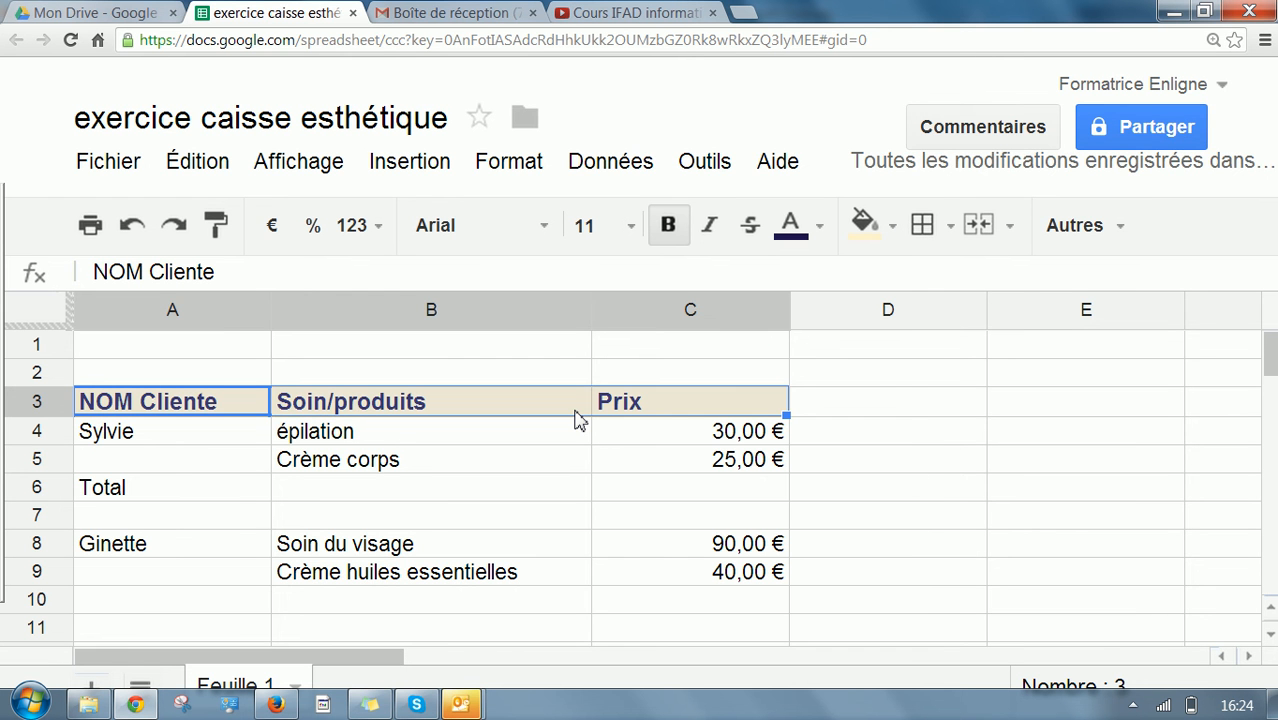
Apply all borders to the header row A3:C3 and centre its text horizontally
left_click(950, 234)
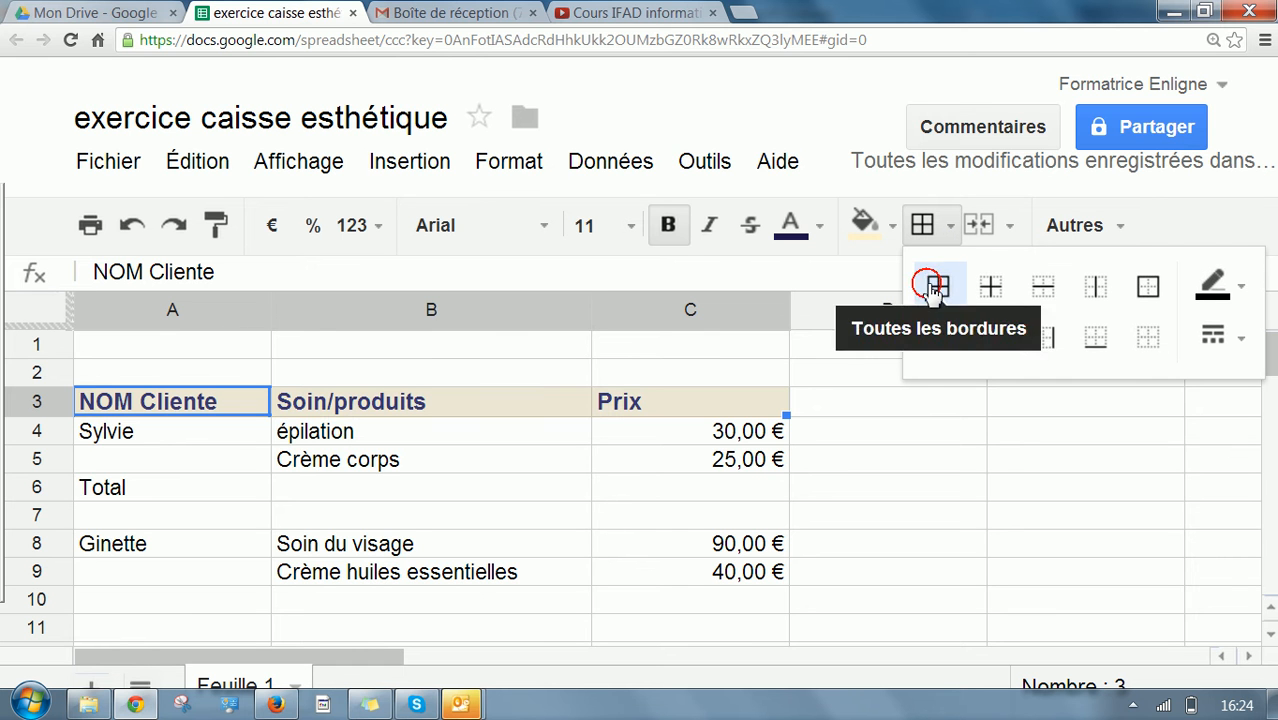
left_click(937, 289)
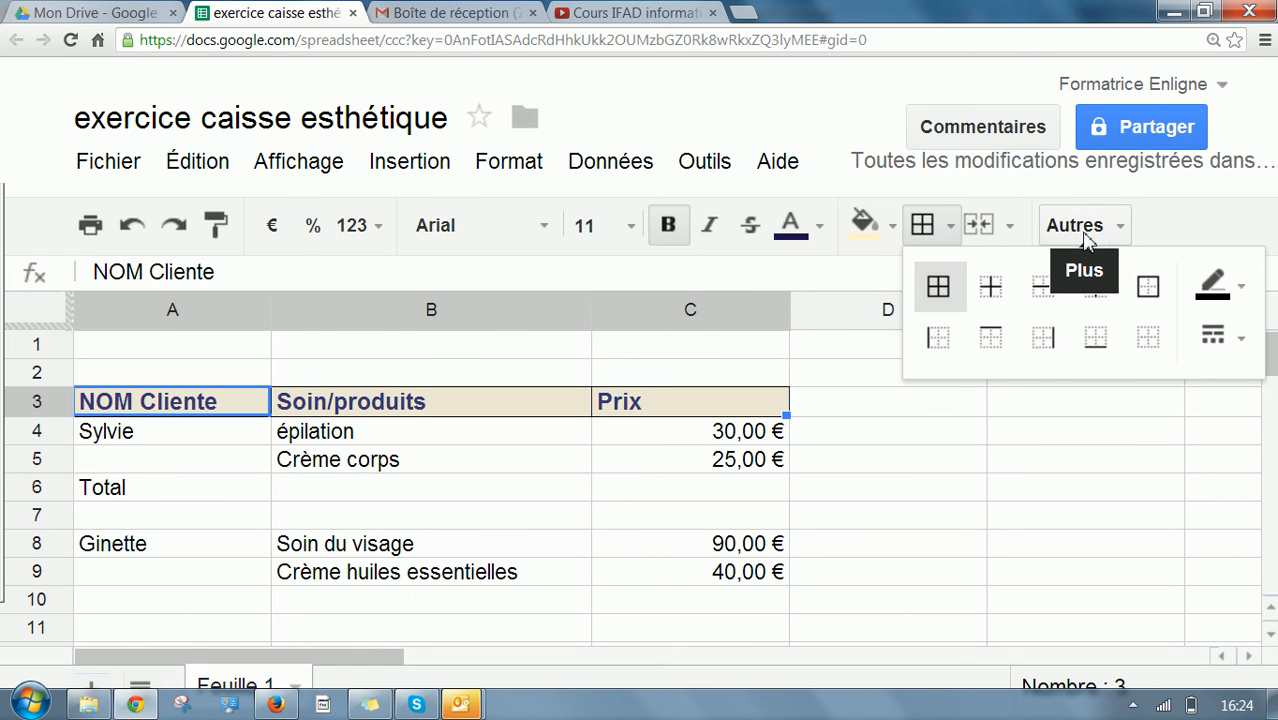
left_click(1120, 230)
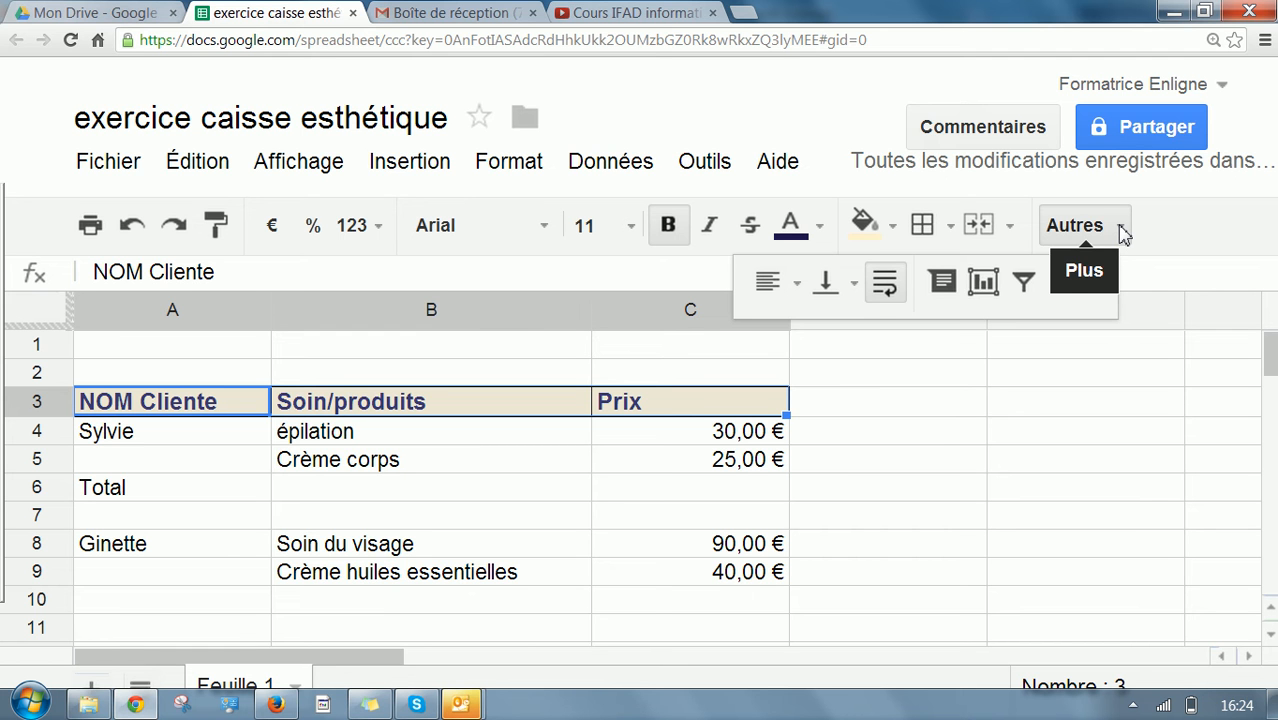
left_click(795, 287)
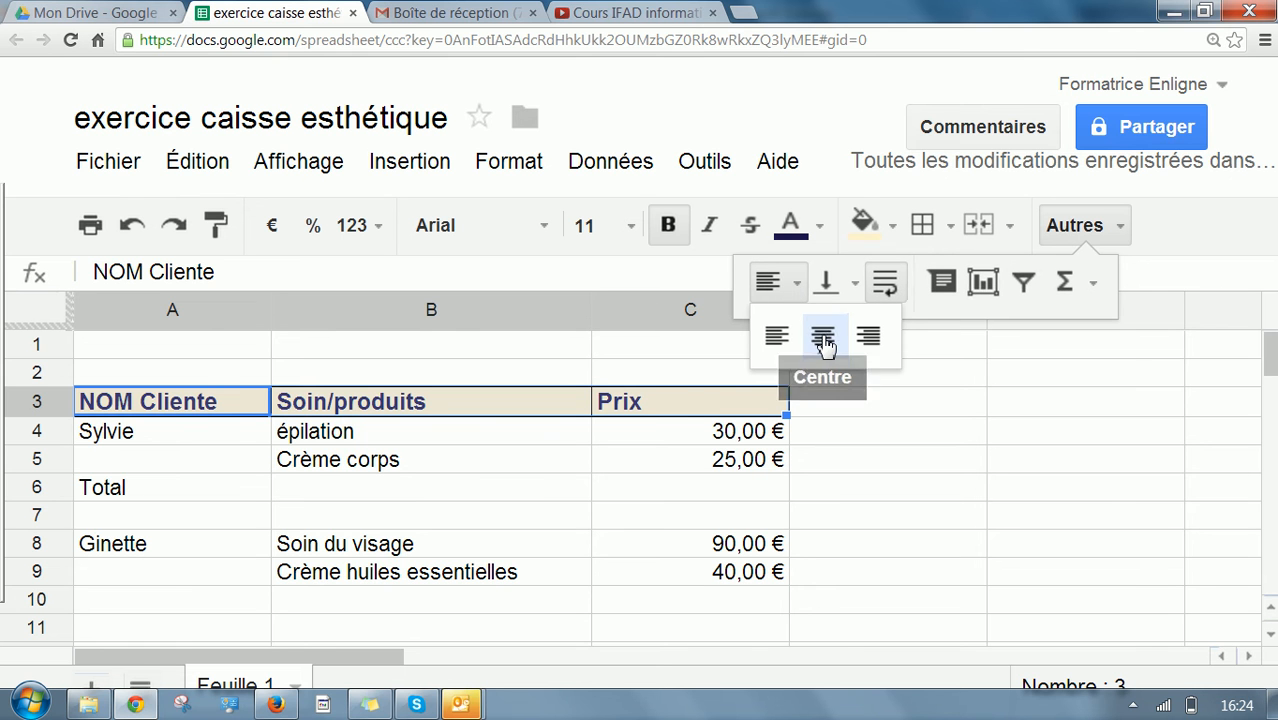
left_click(823, 340)
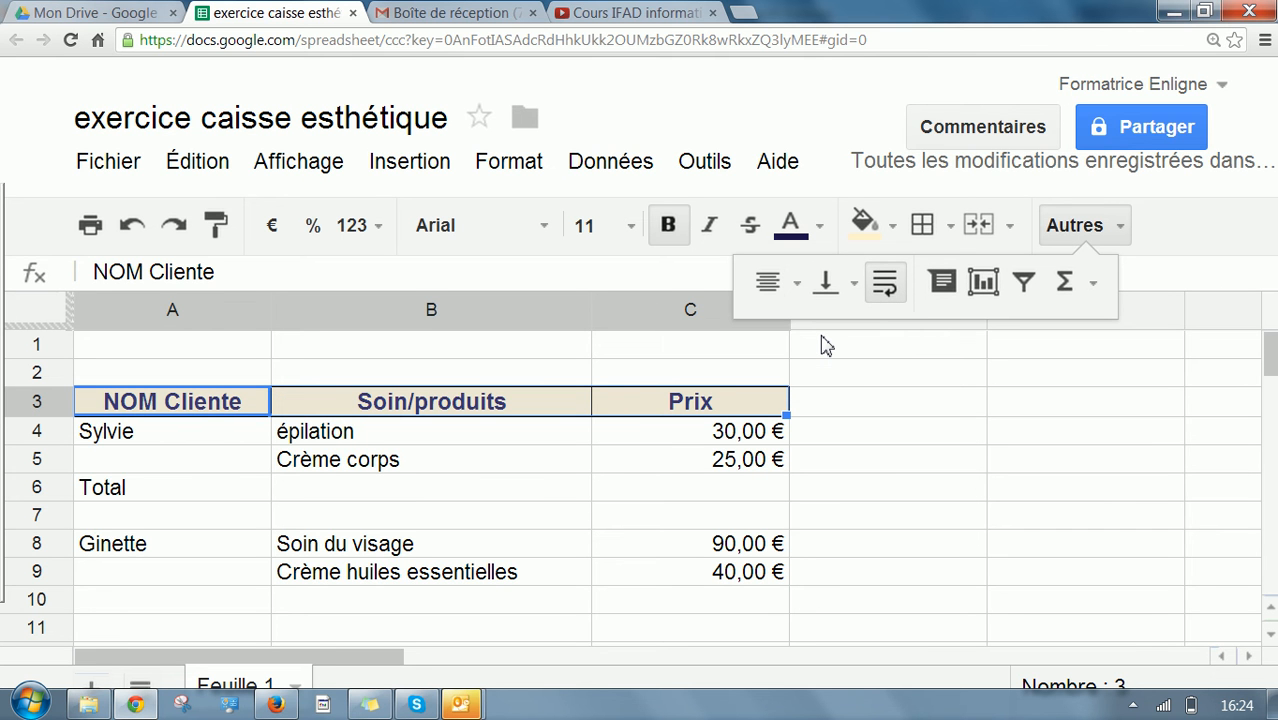
left_click(1082, 229)
left_click(456, 486)
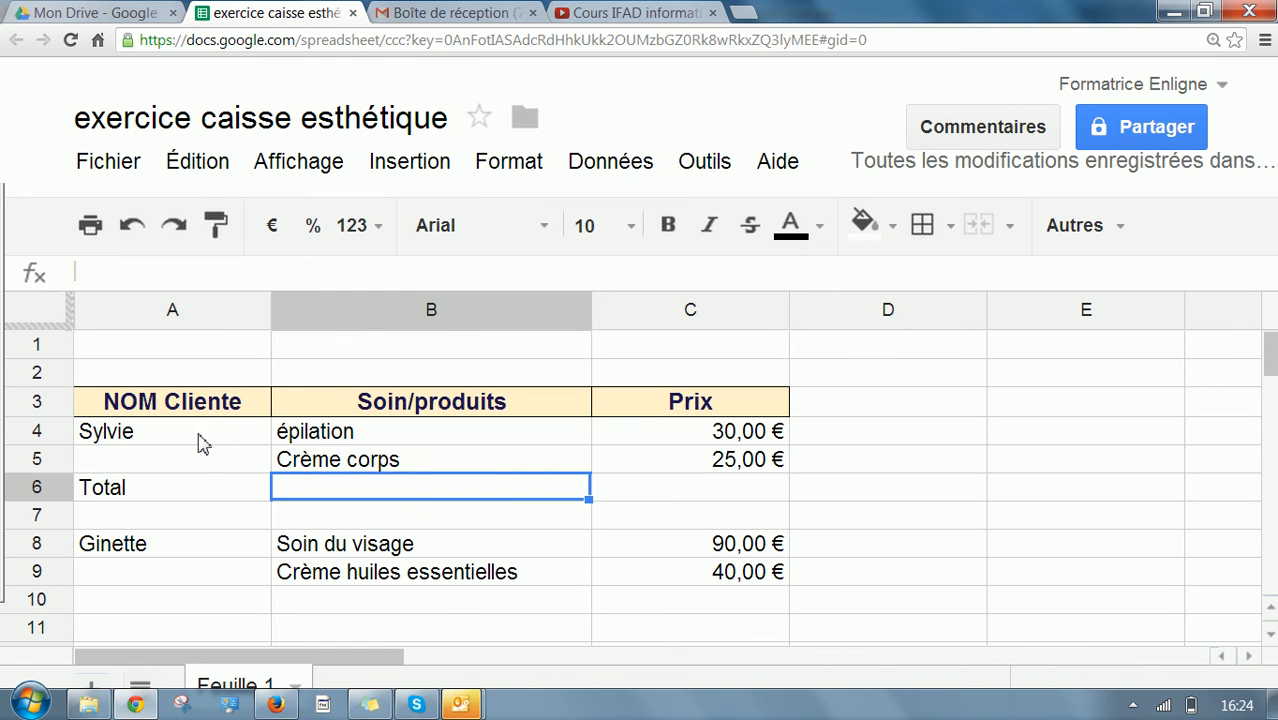
Apply all borders to the first client's cells A4:C5 and to the Total row A6:C6
mouse_move(198, 441)
left_mouse_down()
mouse_move(385, 485)
mouse_move(750, 457)
left_mouse_up()
left_click(921, 225)
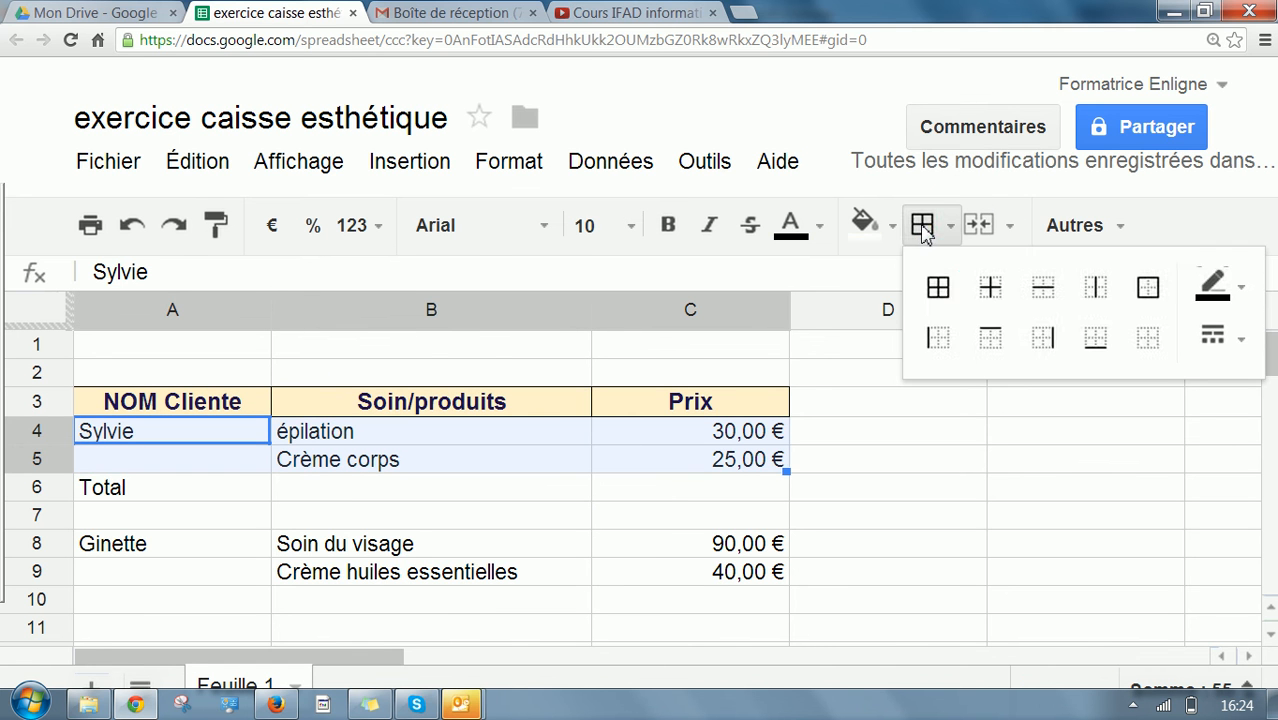
left_click(938, 289)
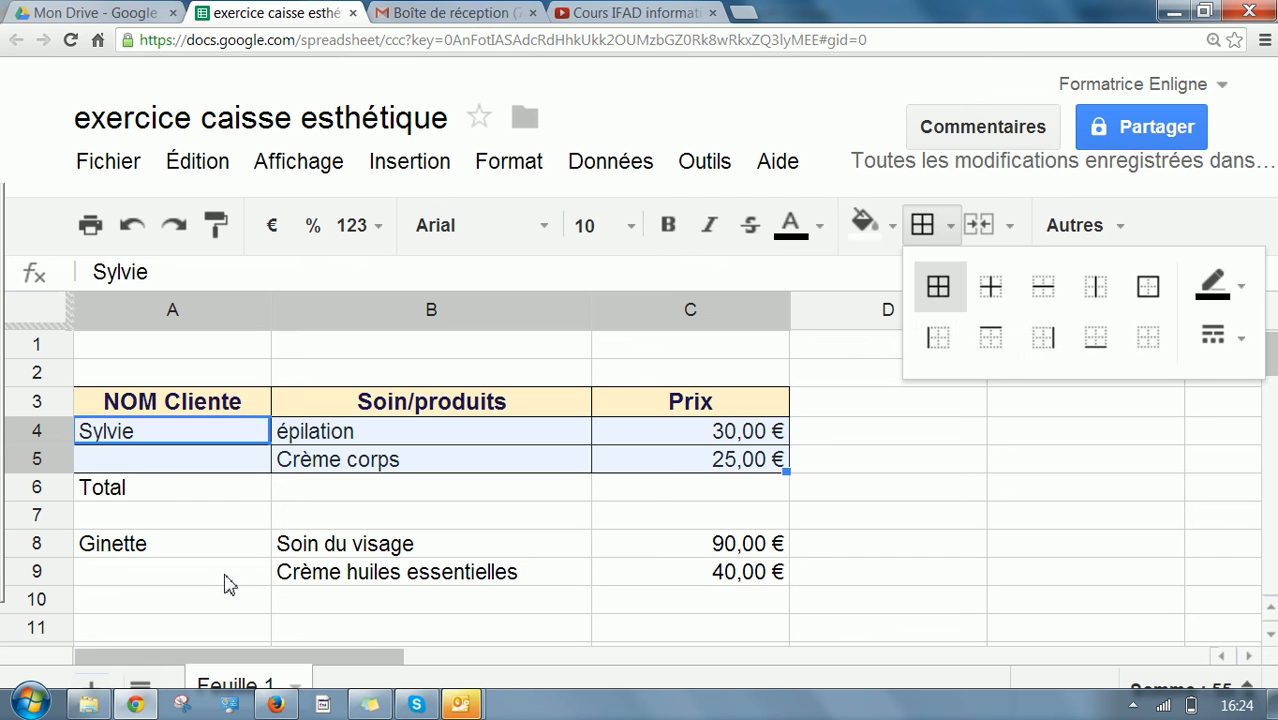
left_click_drag(143, 494, 747, 500)
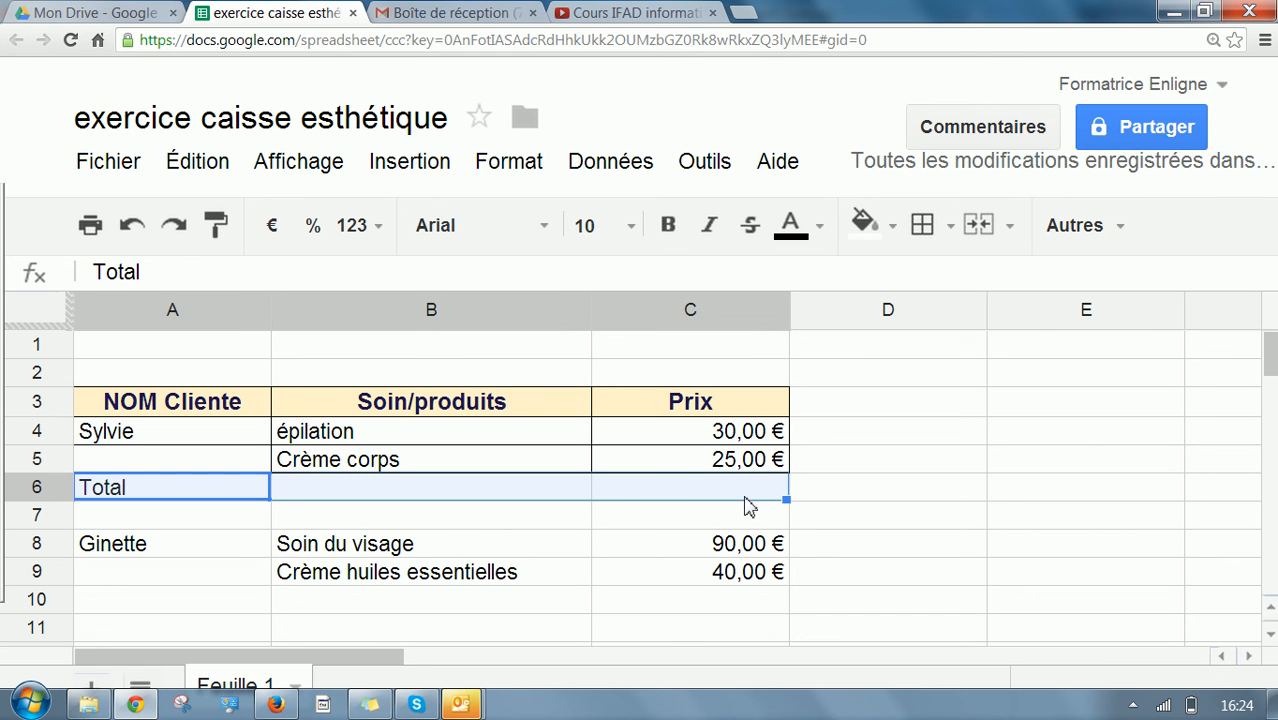
left_click(921, 228)
left_click(936, 286)
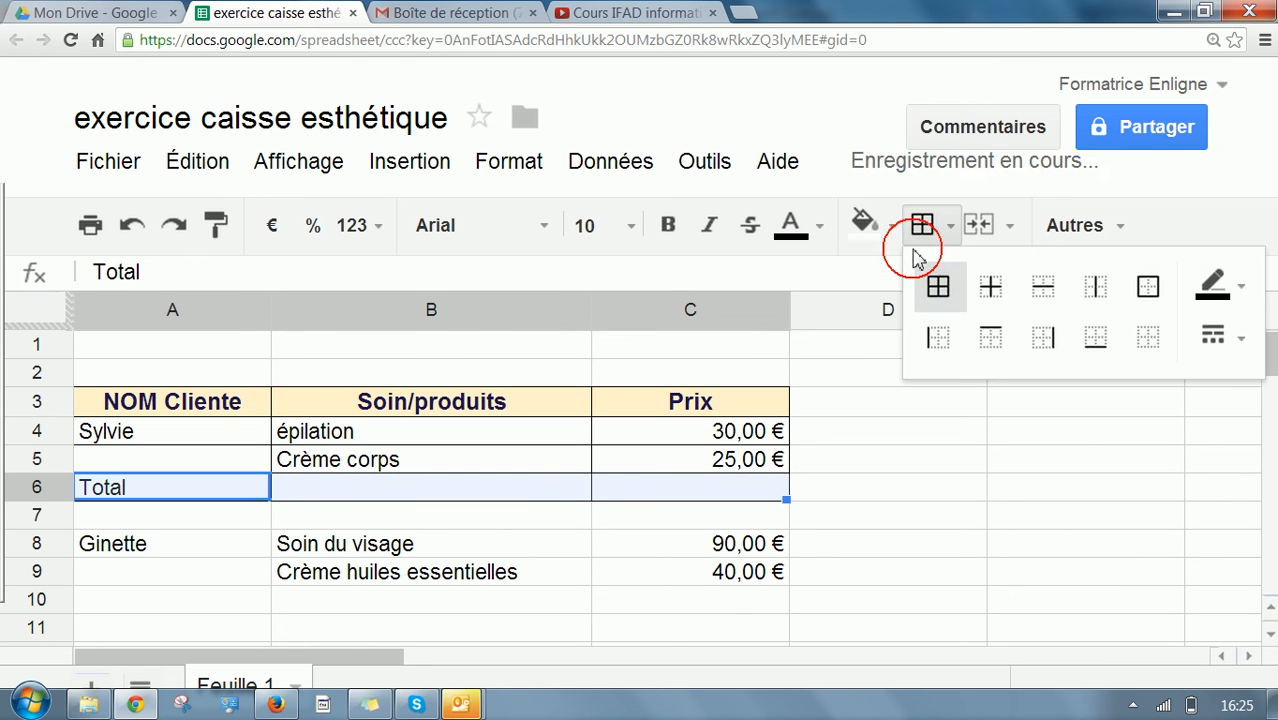
Try a pale blue-grey fill with light yellow-orange text on the Total row A6:C6
left_click(892, 226)
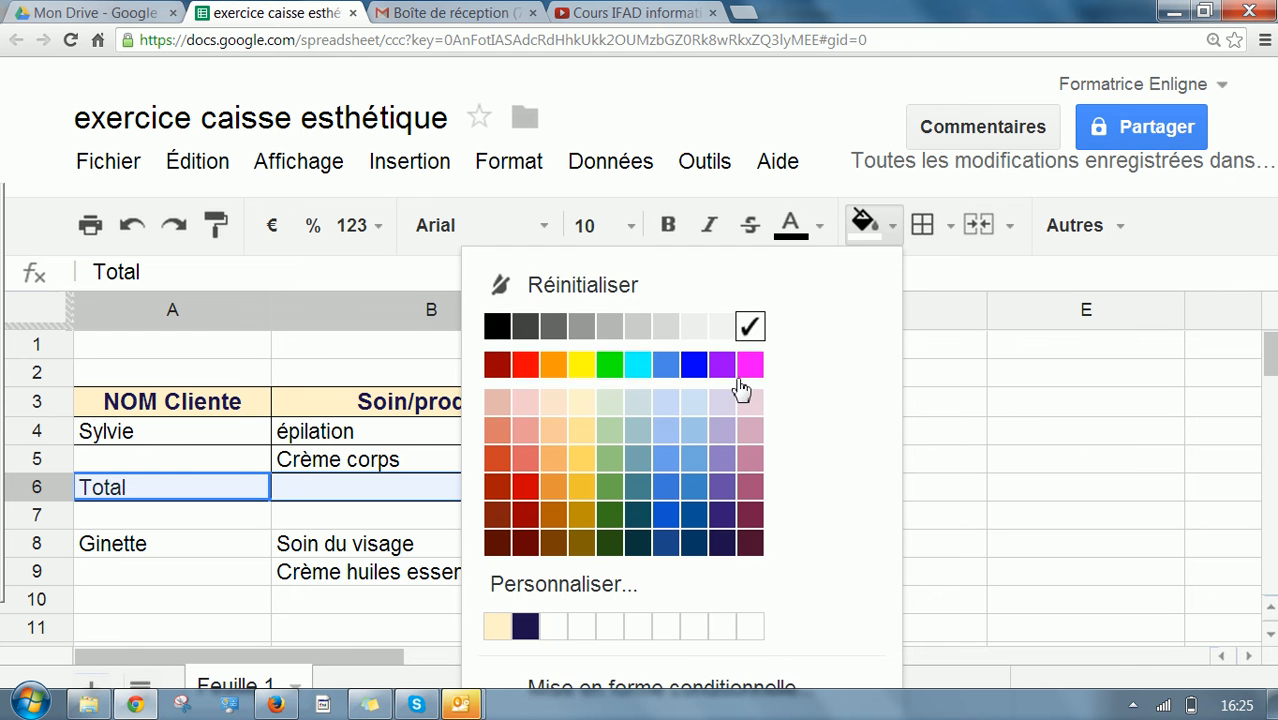
left_click(641, 400)
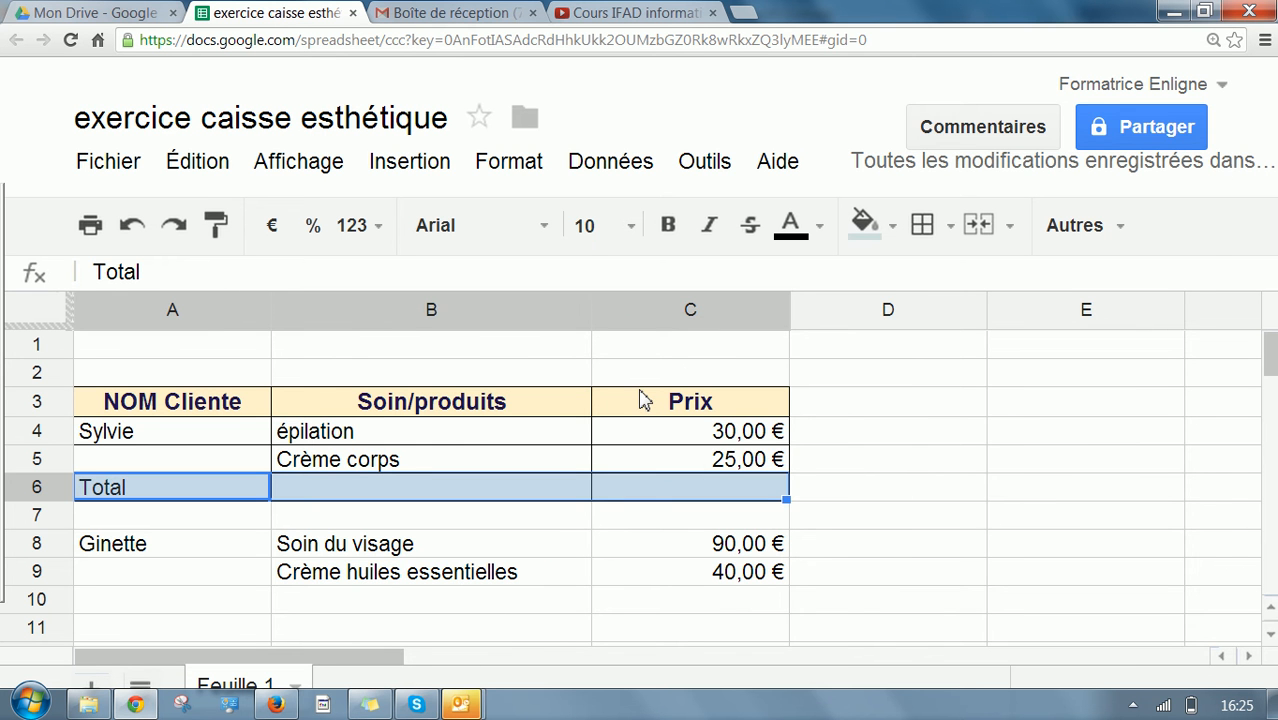
left_click(819, 227)
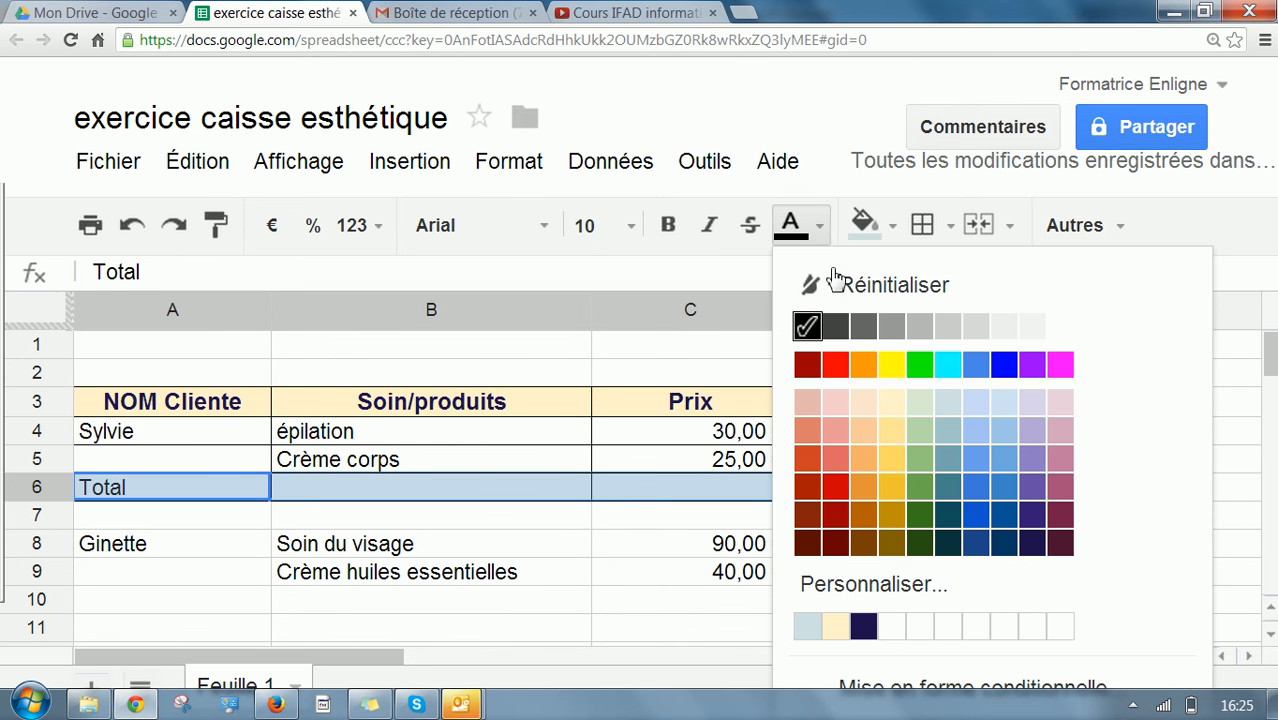
left_click(880, 446)
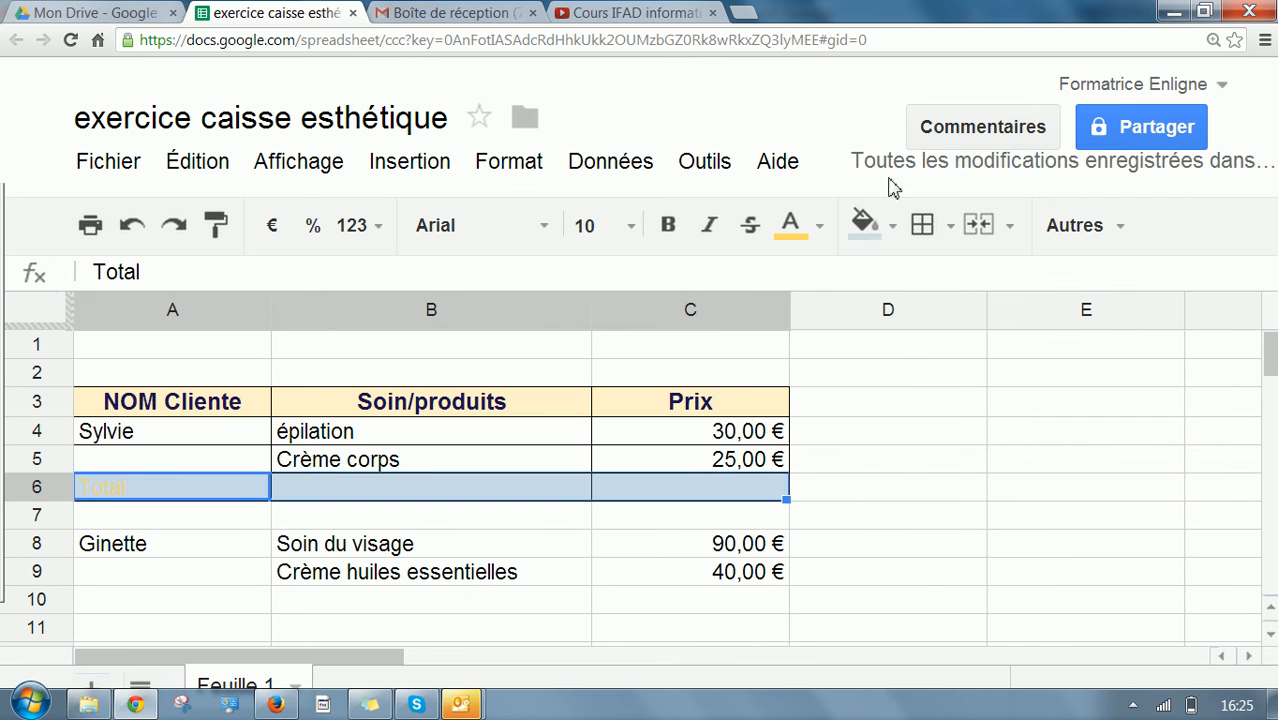
Format the Total row A6:C6 with a dark indigo fill and bold bright yellow text
left_click(892, 225)
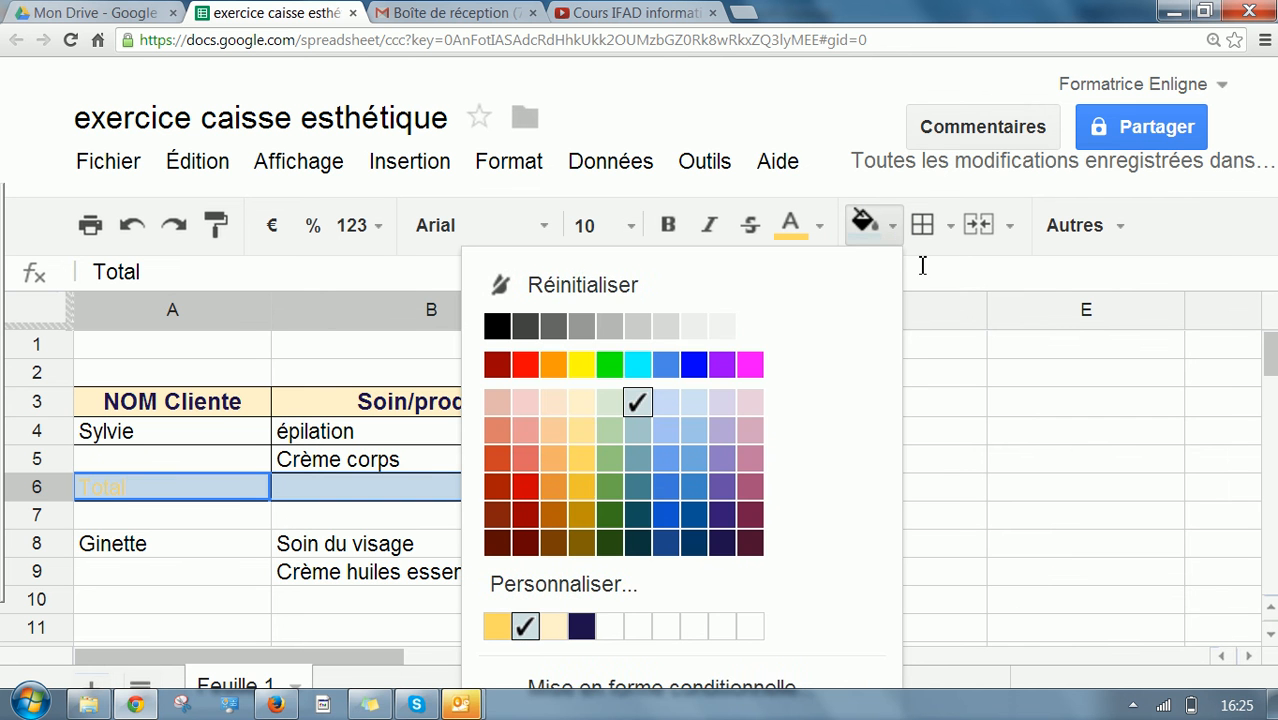
left_click(725, 545)
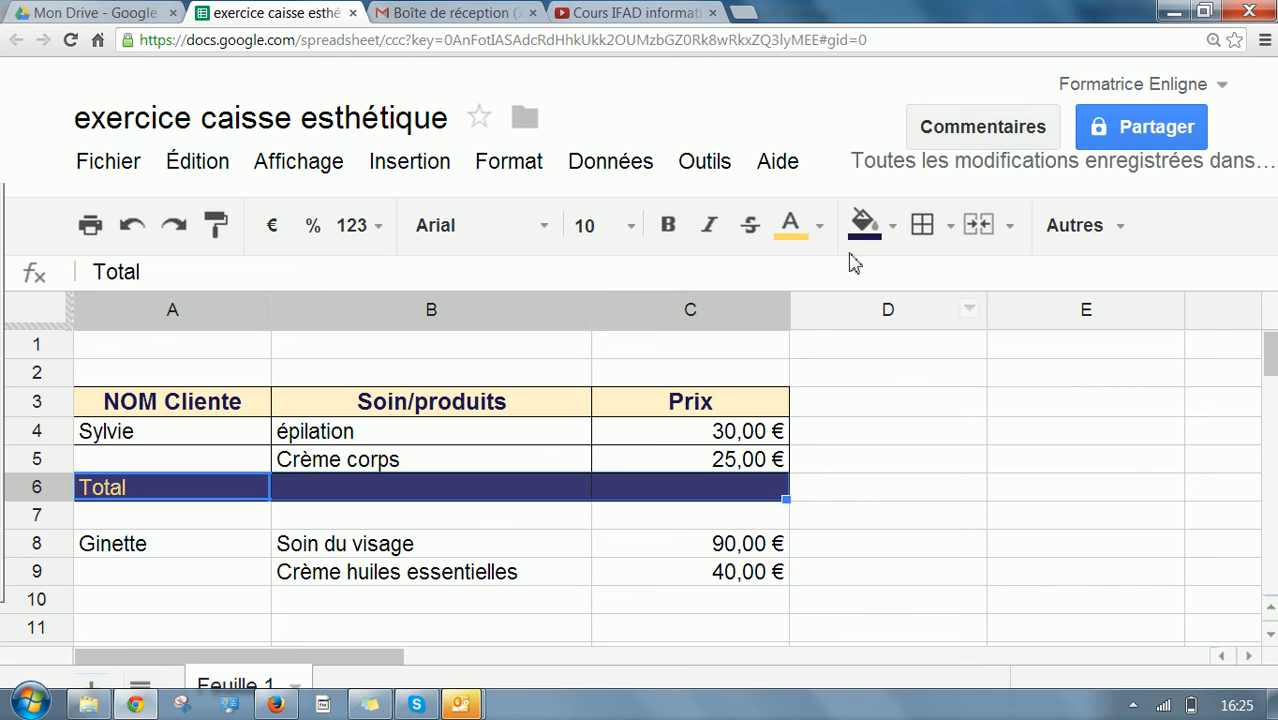
left_click(805, 226)
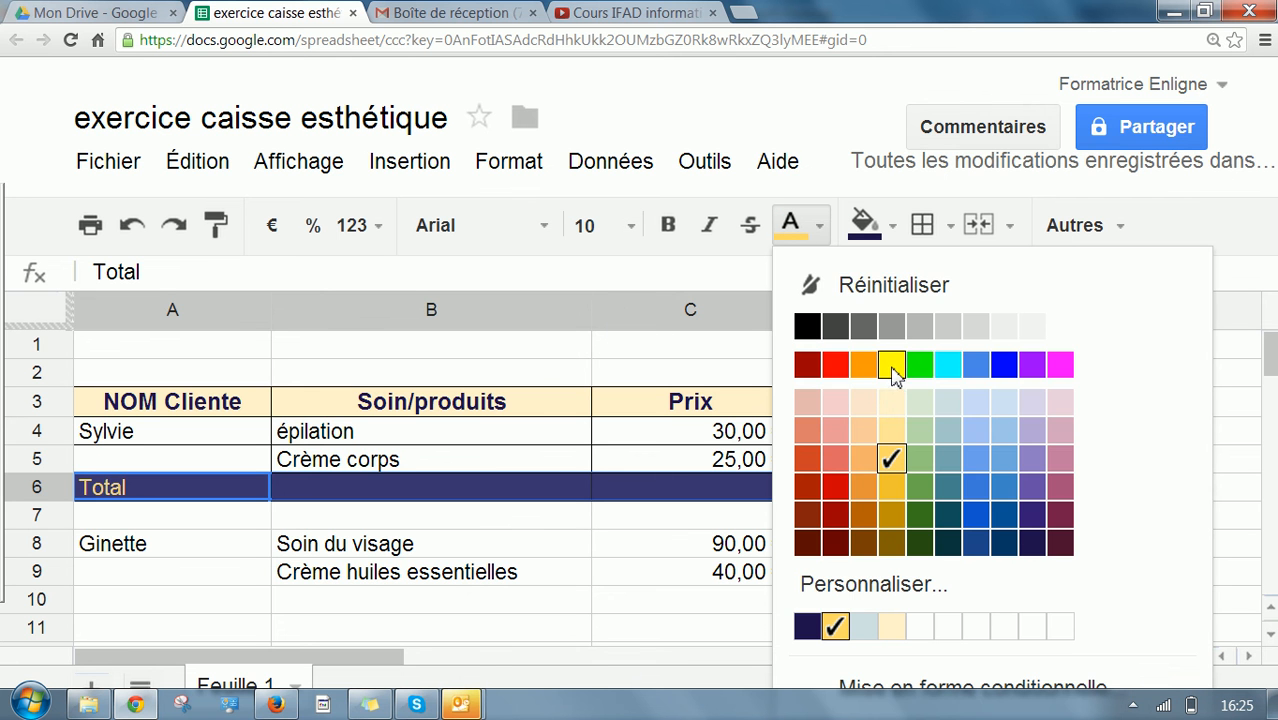
left_click(891, 364)
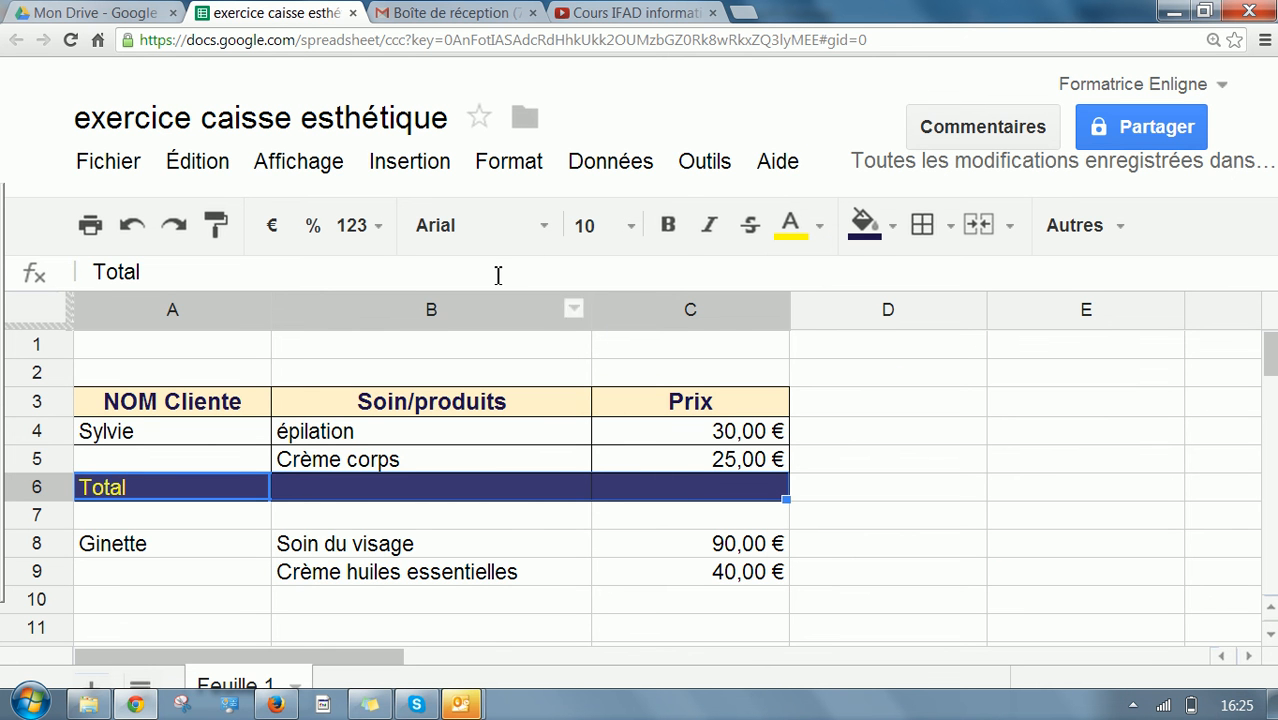
left_click(674, 238)
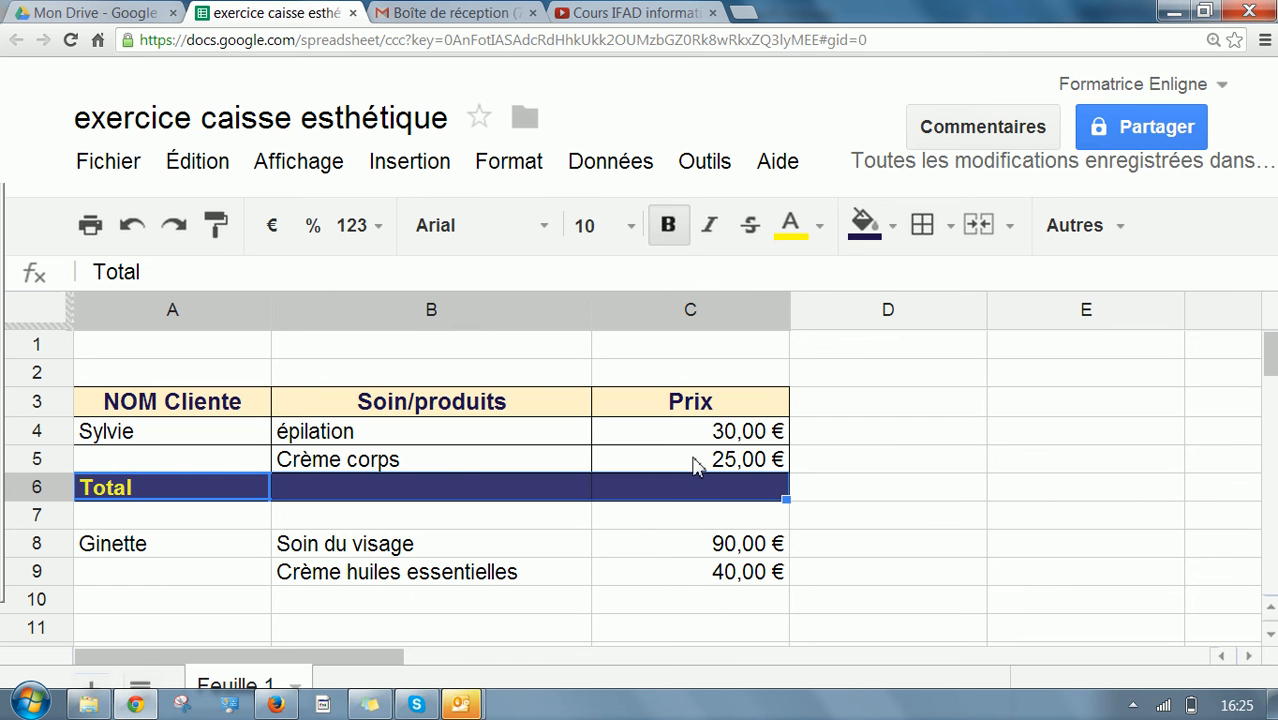
Open the vertical alignment options for cells A4:A6 without choosing one
left_click(140, 436)
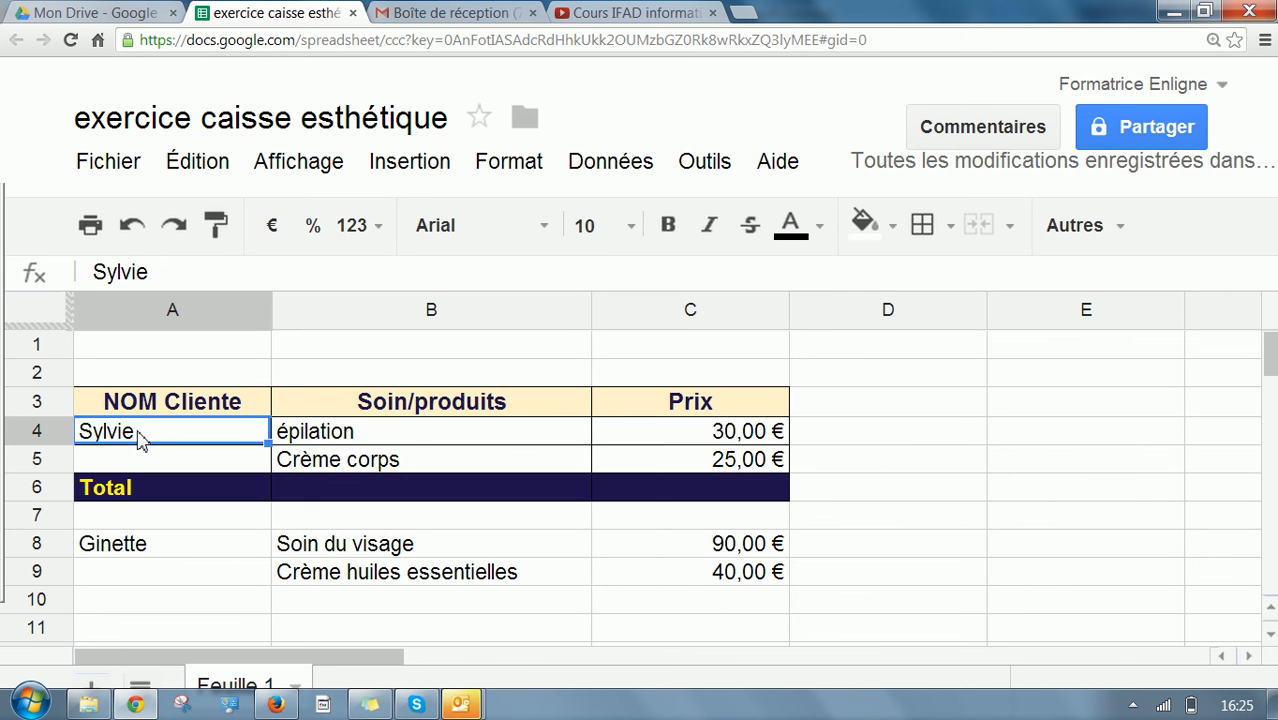
key("shift+Down")
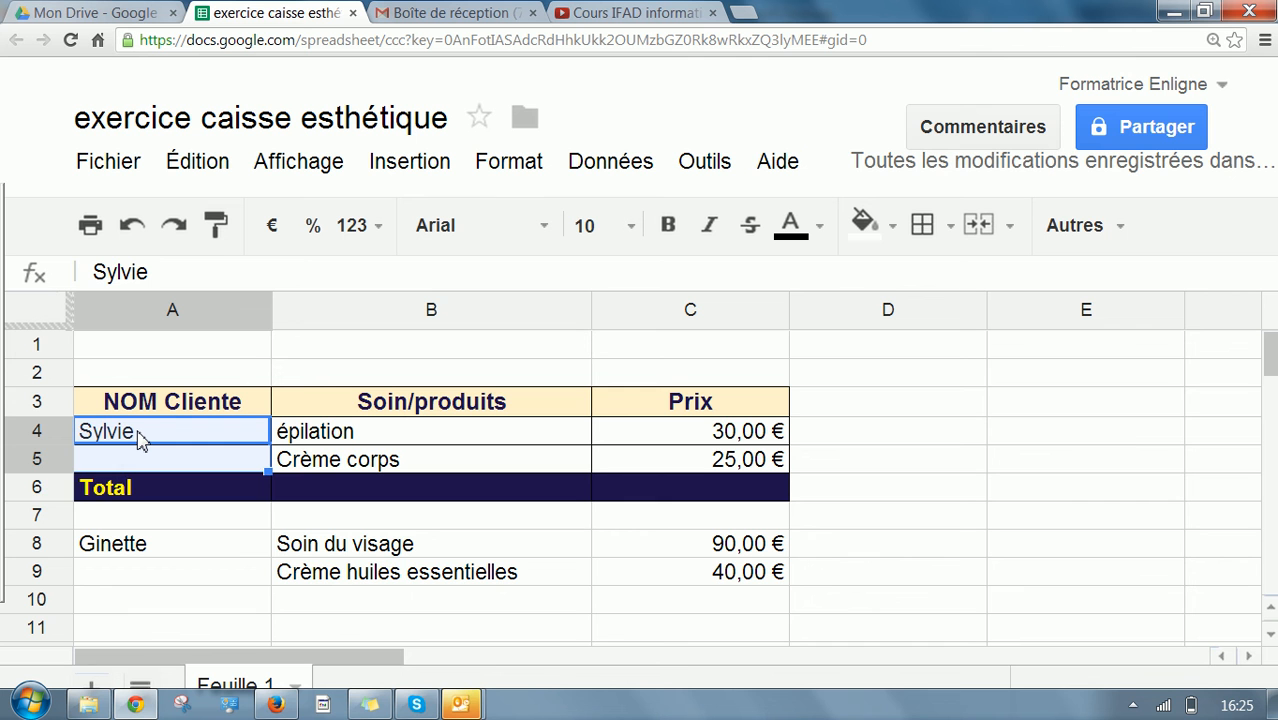
key("shift+Down")
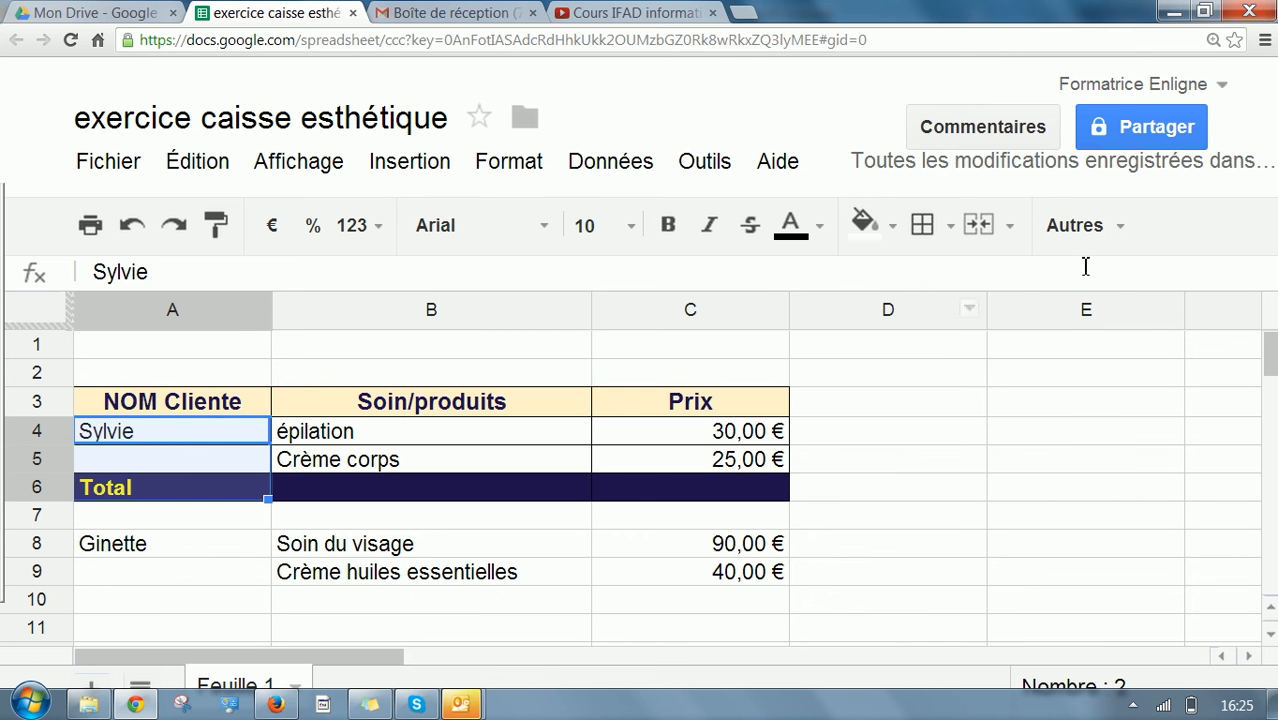
left_click(1116, 228)
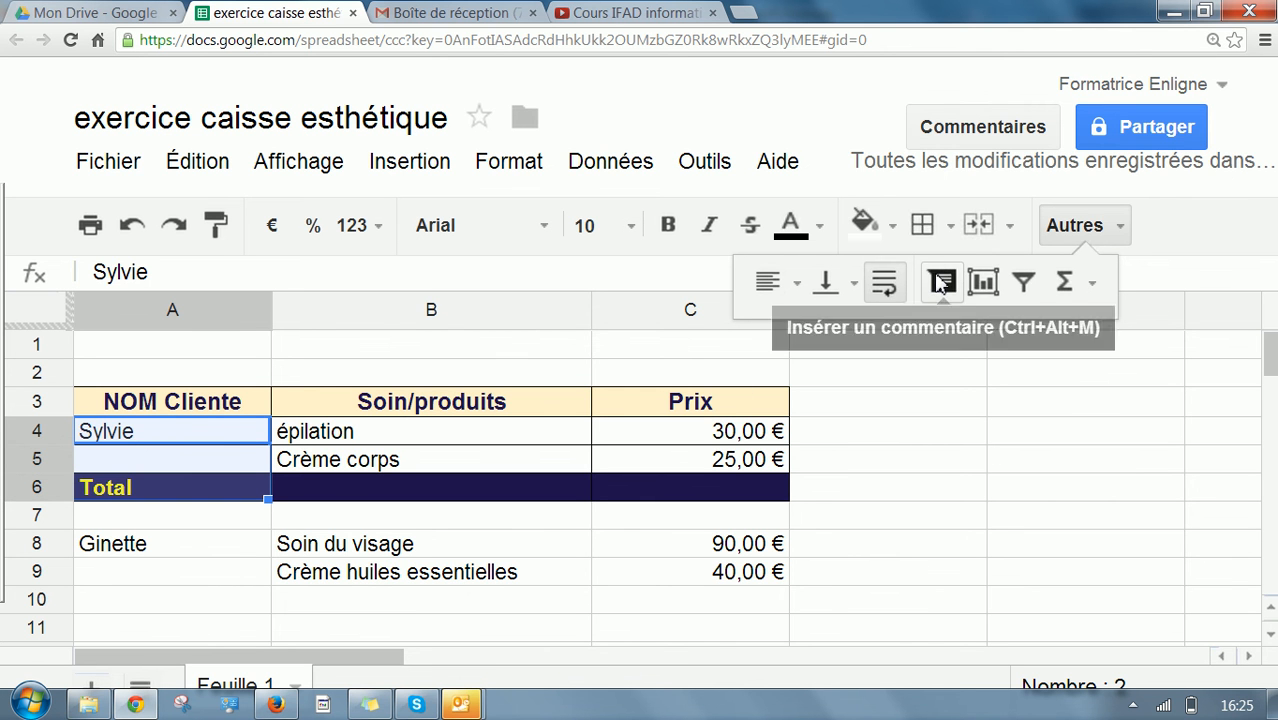
left_click(853, 287)
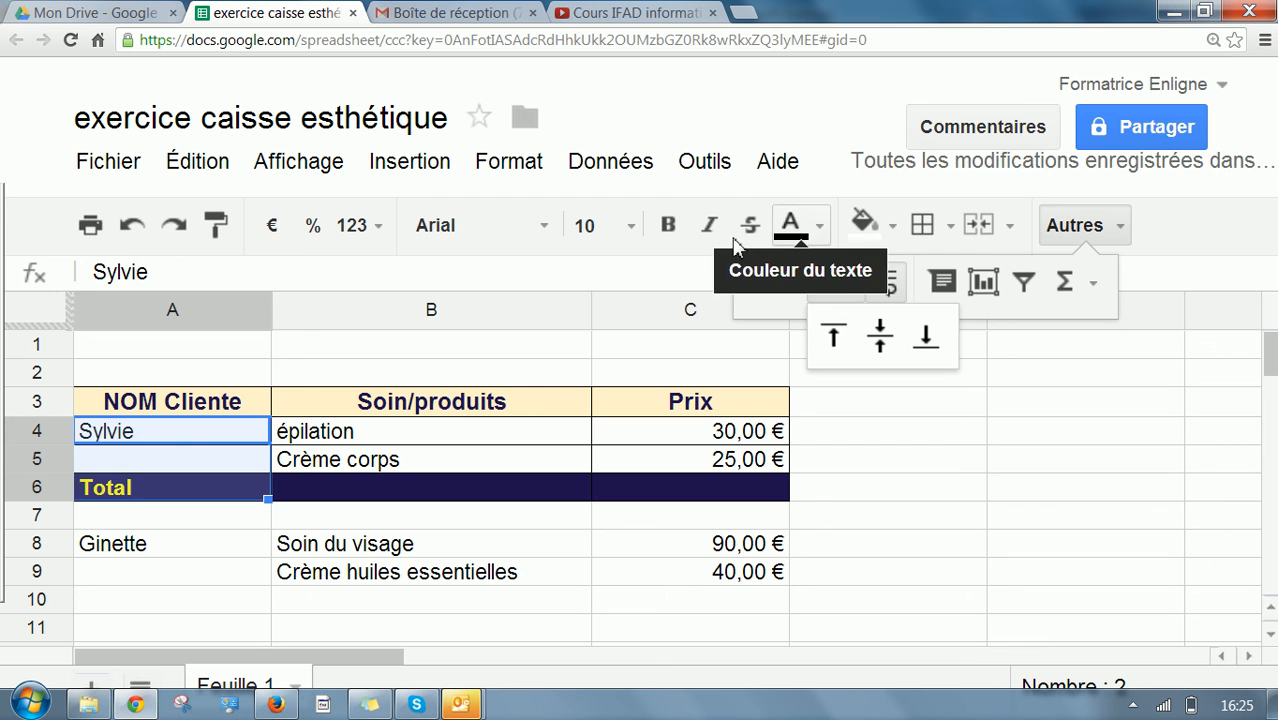
left_click(560, 486)
Reapply bold to the Total row and the empty row below it, A6:C7, and set their font size to 12
left_click(712, 488)
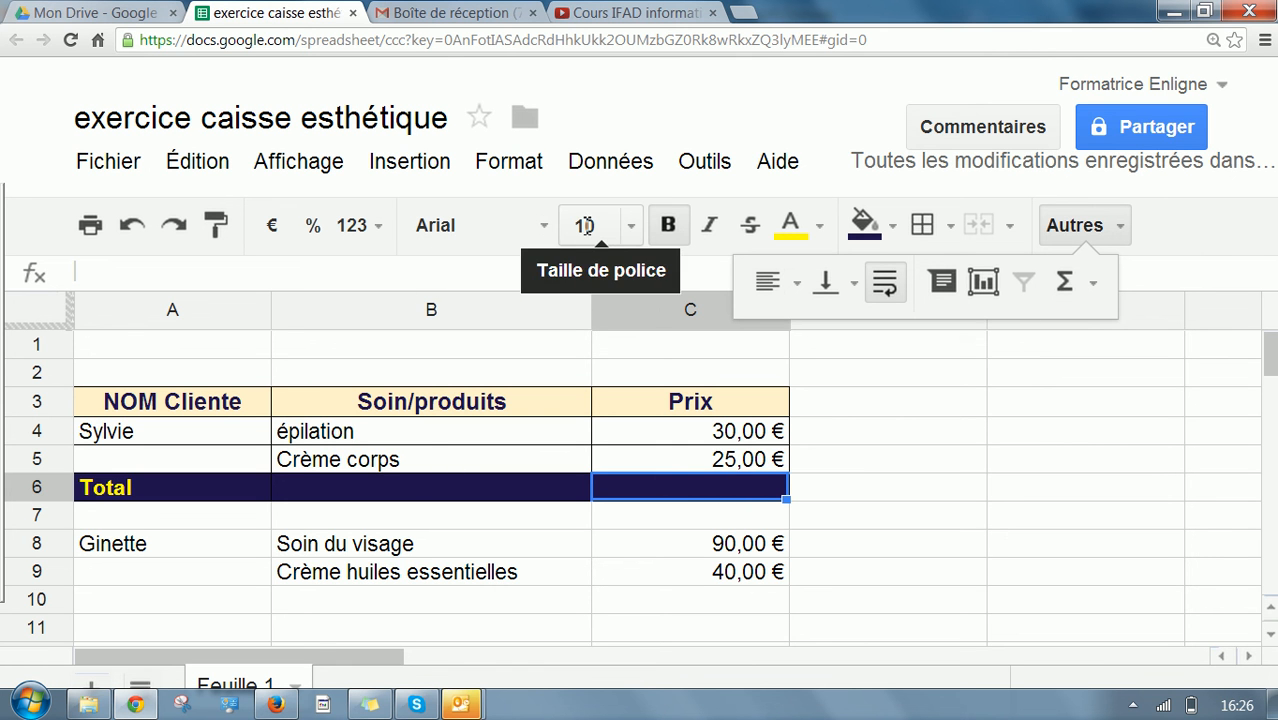
left_click(670, 228)
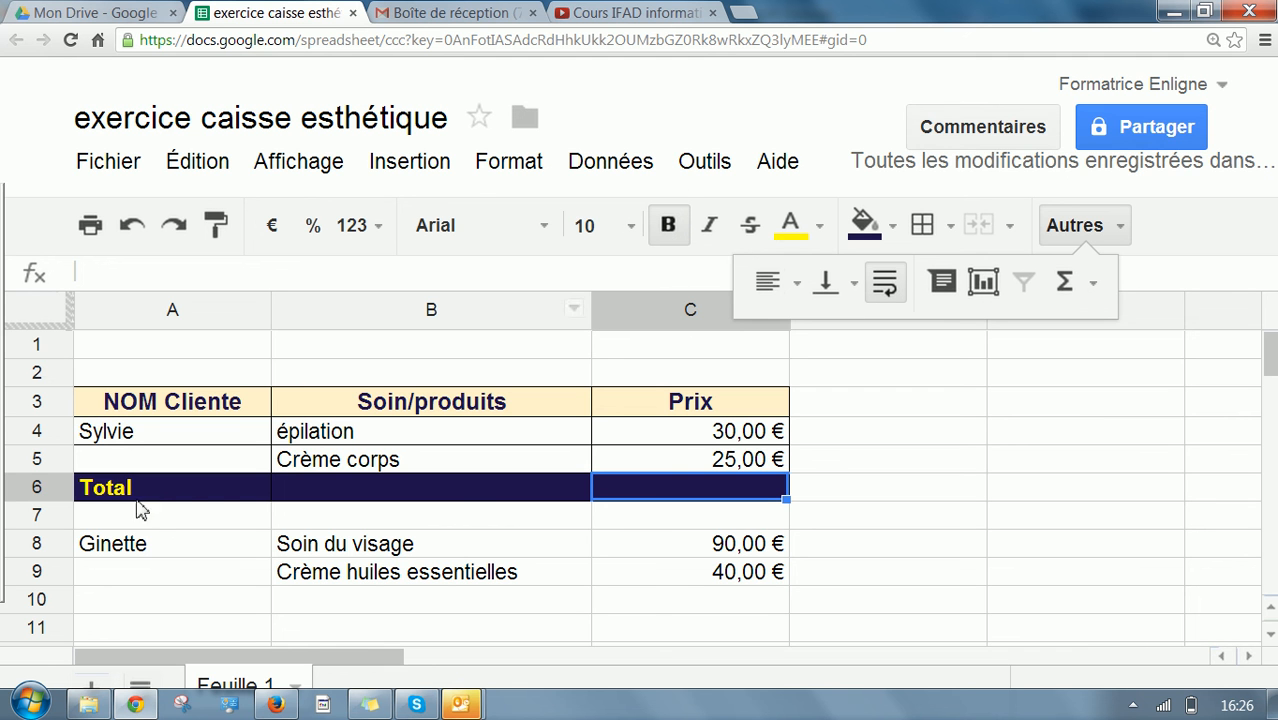
left_click_drag(196, 500, 700, 515)
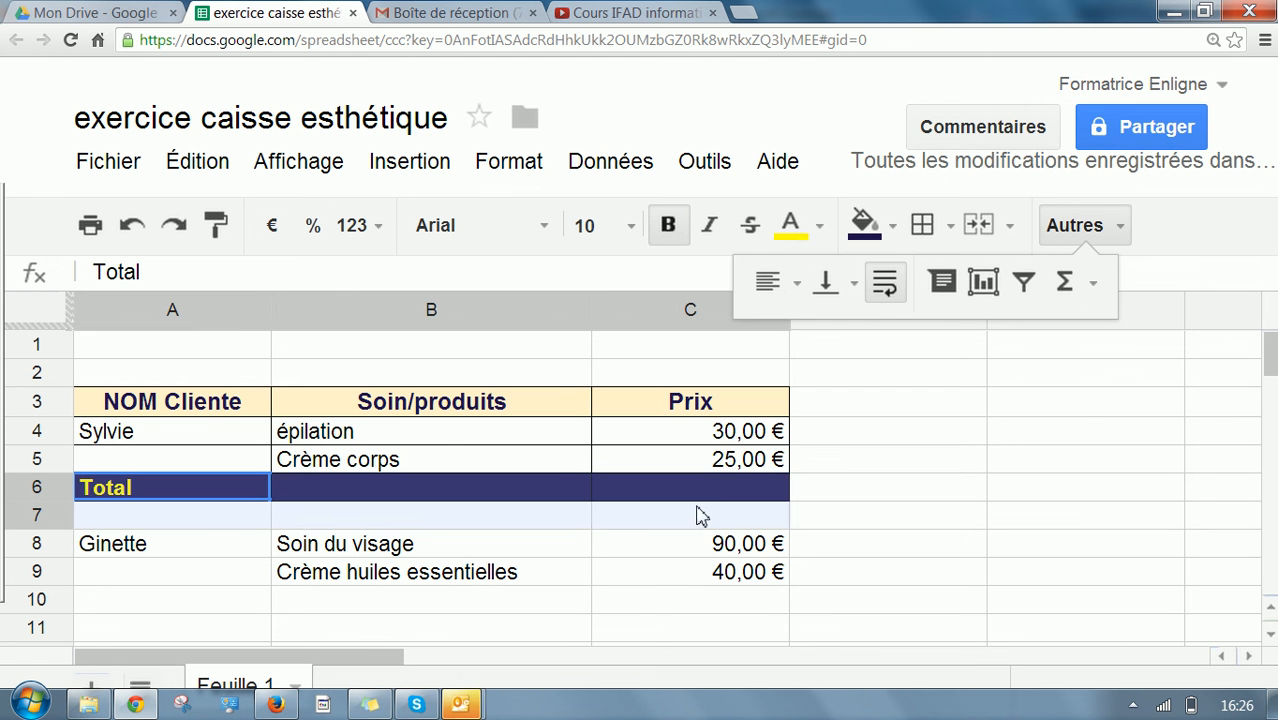
left_click(672, 232)
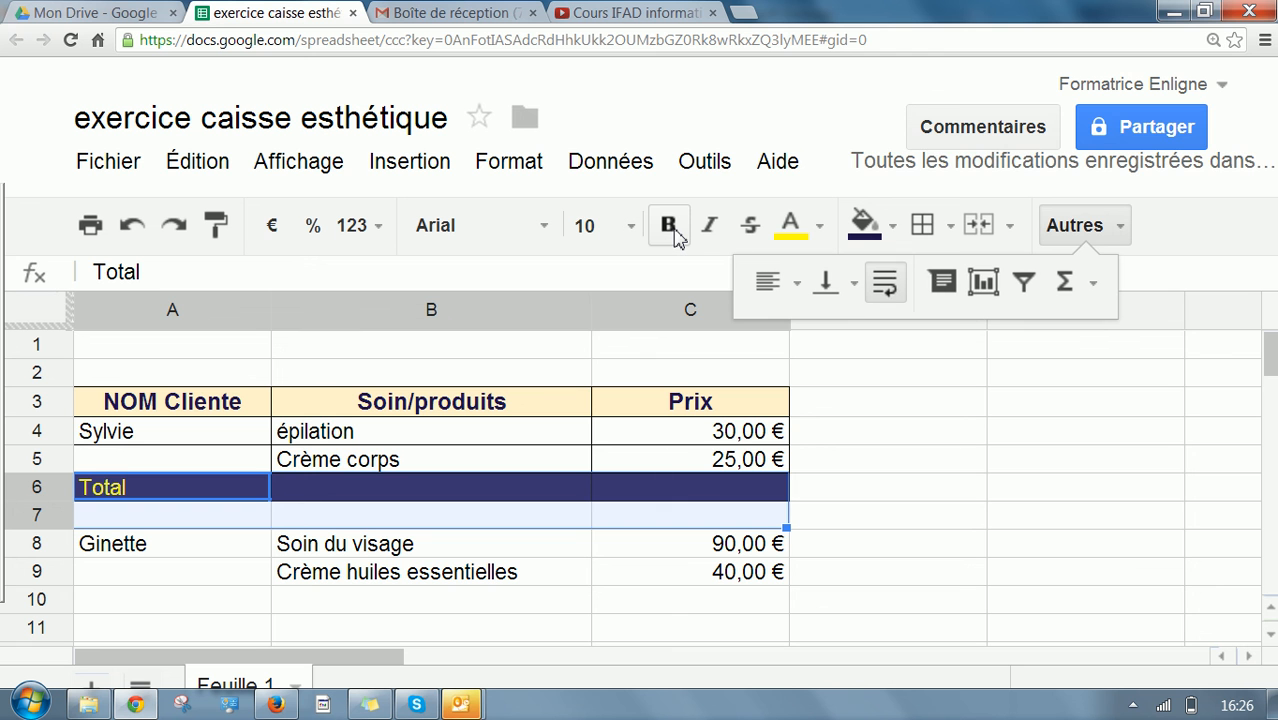
left_click(673, 230)
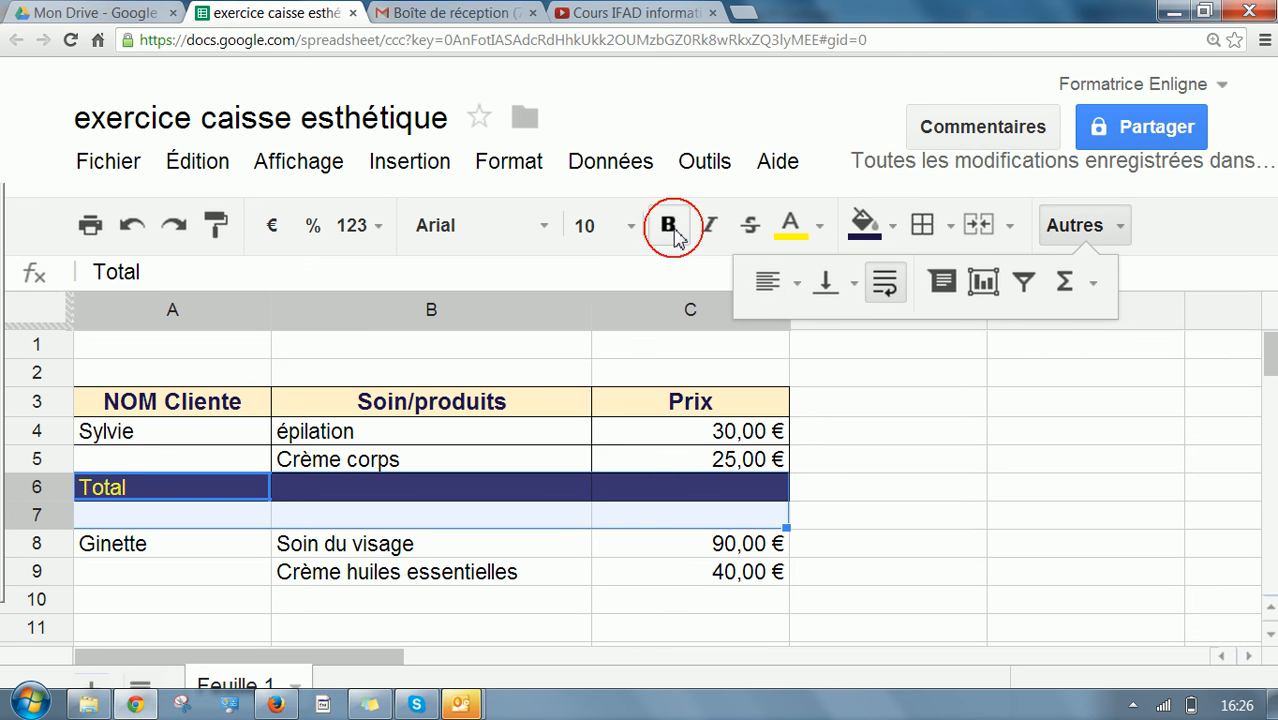
left_click(636, 232)
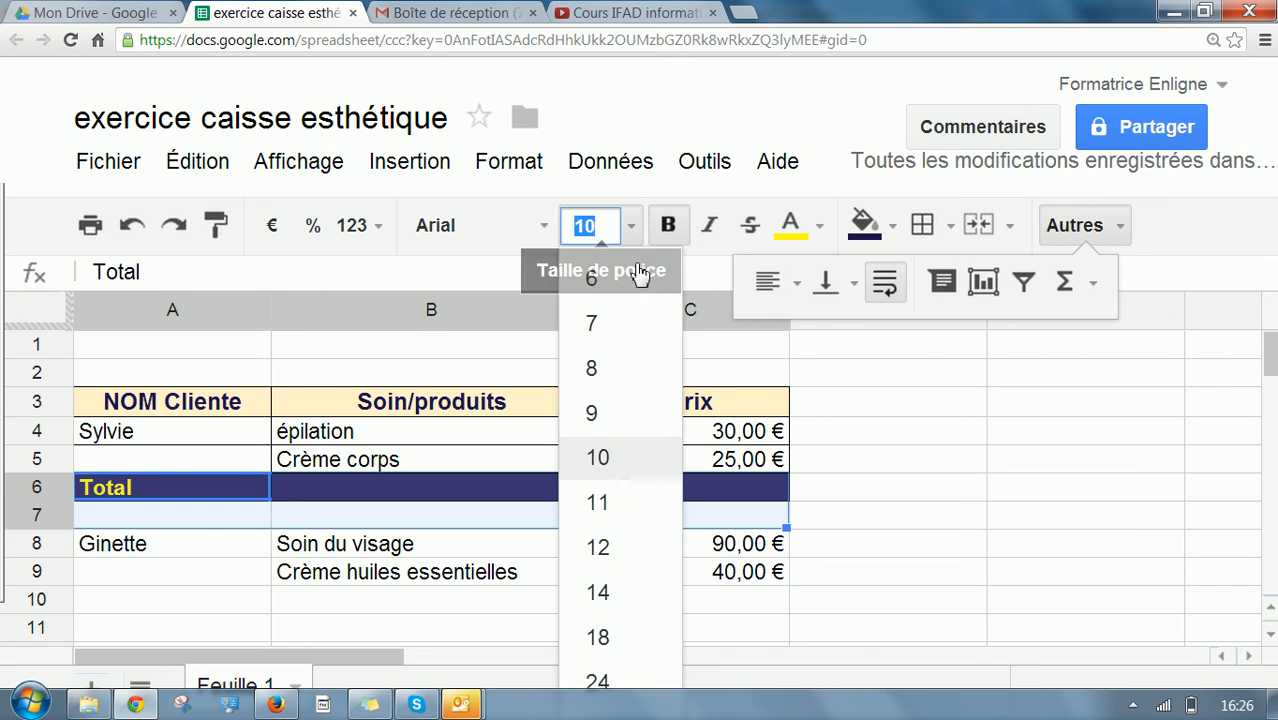
left_click(622, 543)
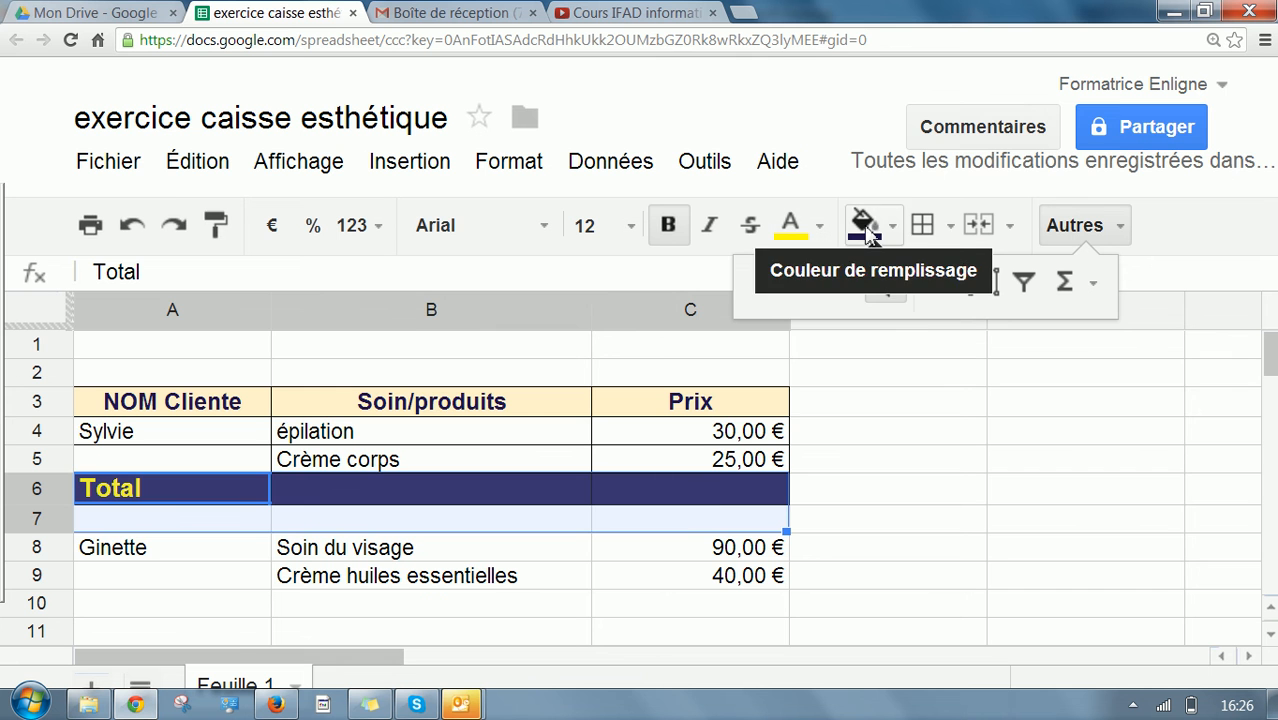
left_click(916, 516)
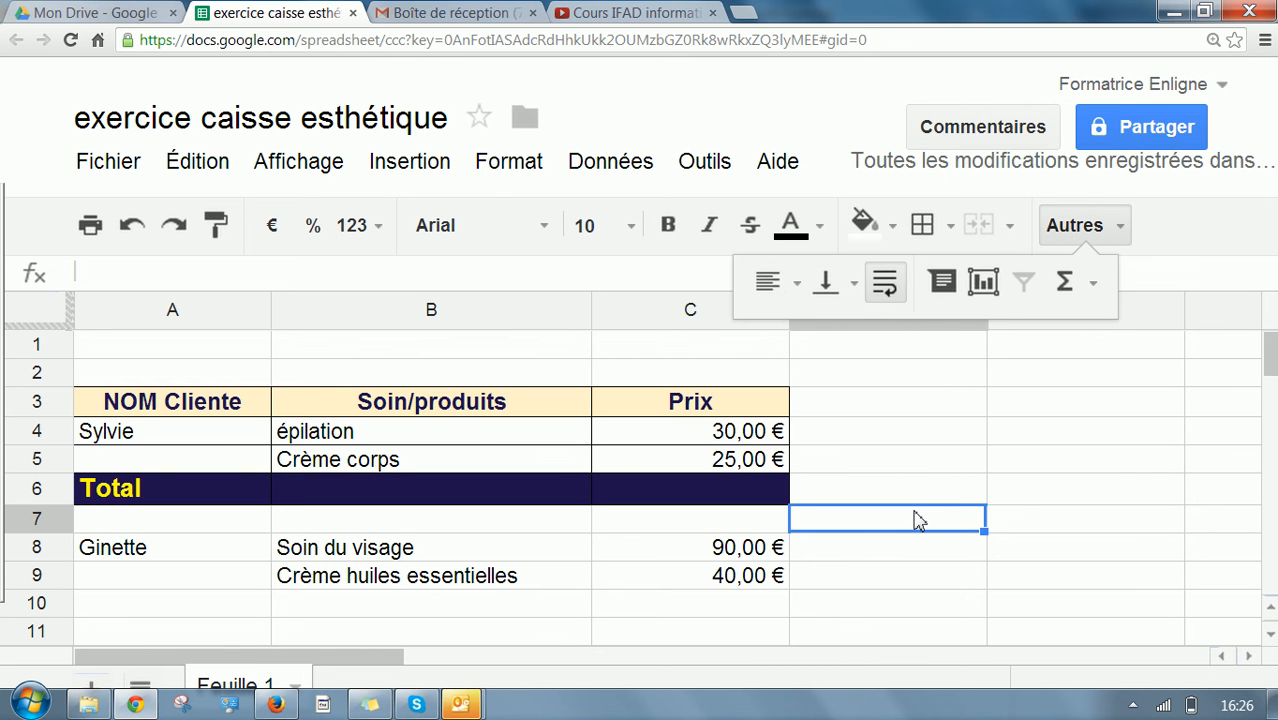